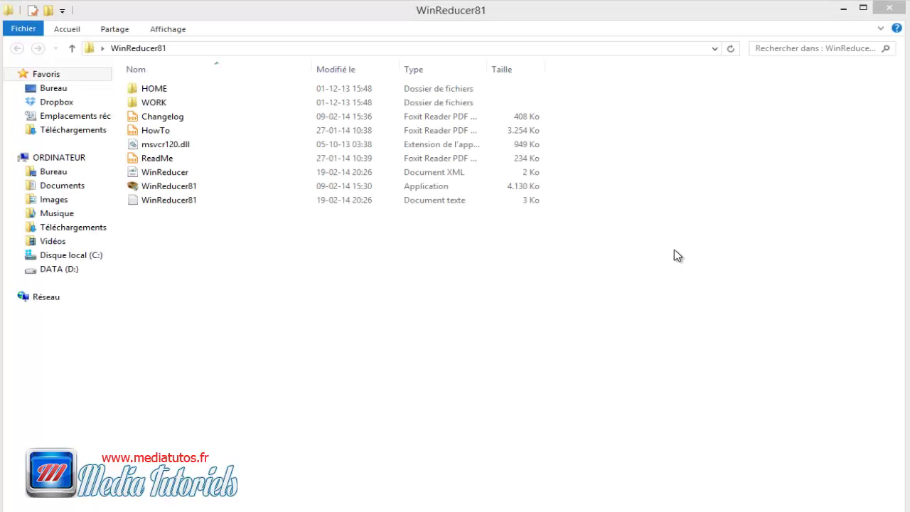
Step: Browse HOME's LANGUAGES and SOFTWARE folders, selecting the 7z, ImageX, oscdimg, ResHacker and SetACL tools
click(187, 186)
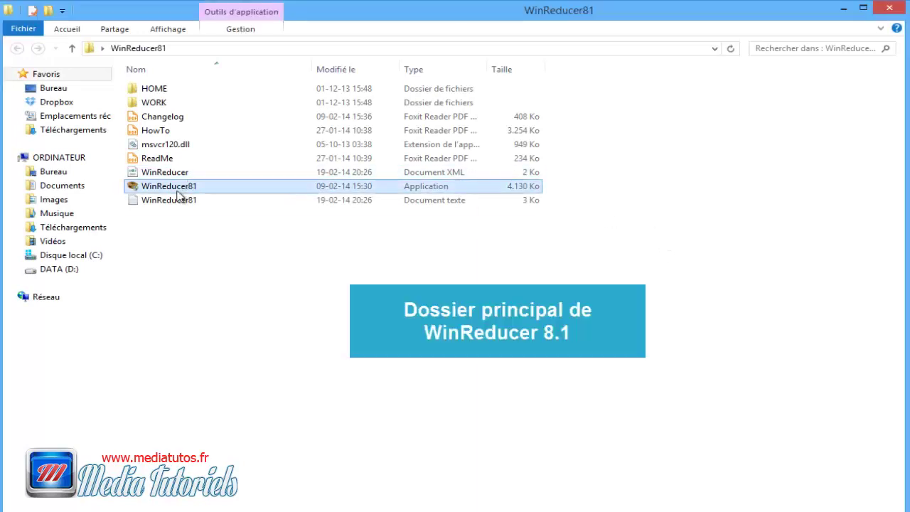
click(168, 92)
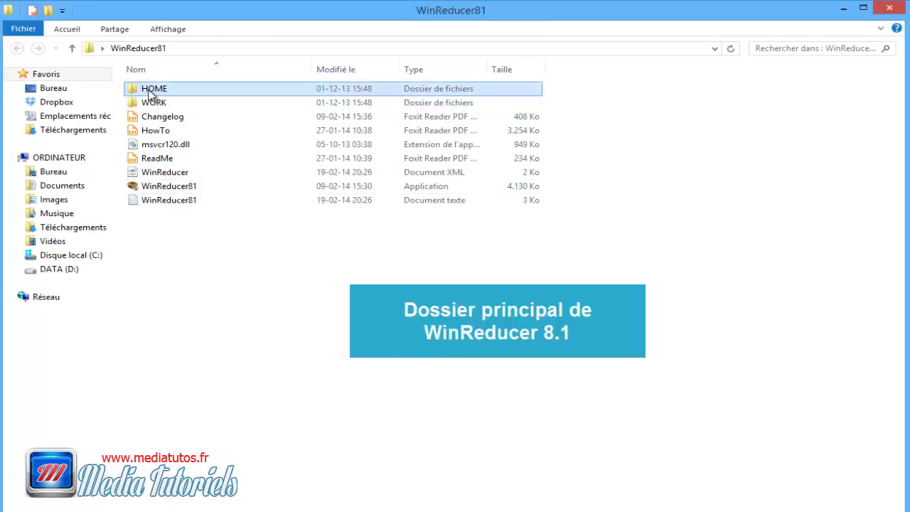
double_click(154, 95)
double_click(168, 95)
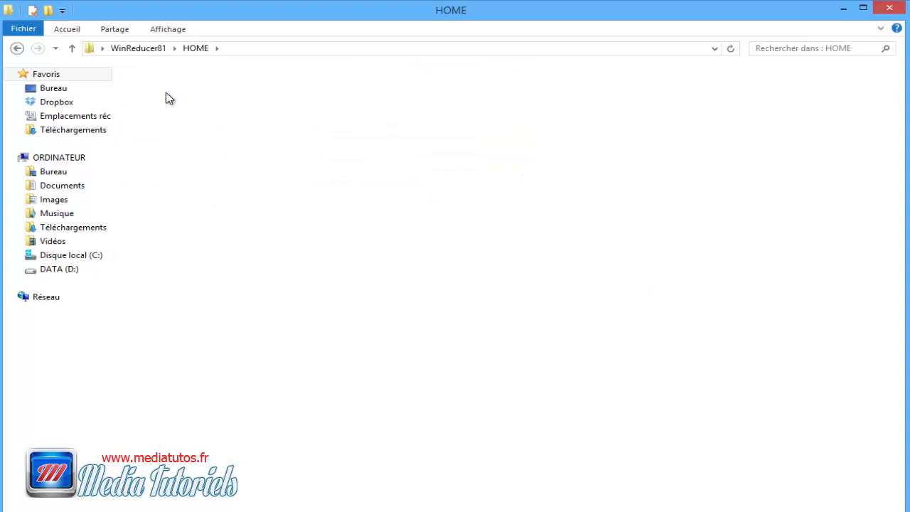
click(73, 48)
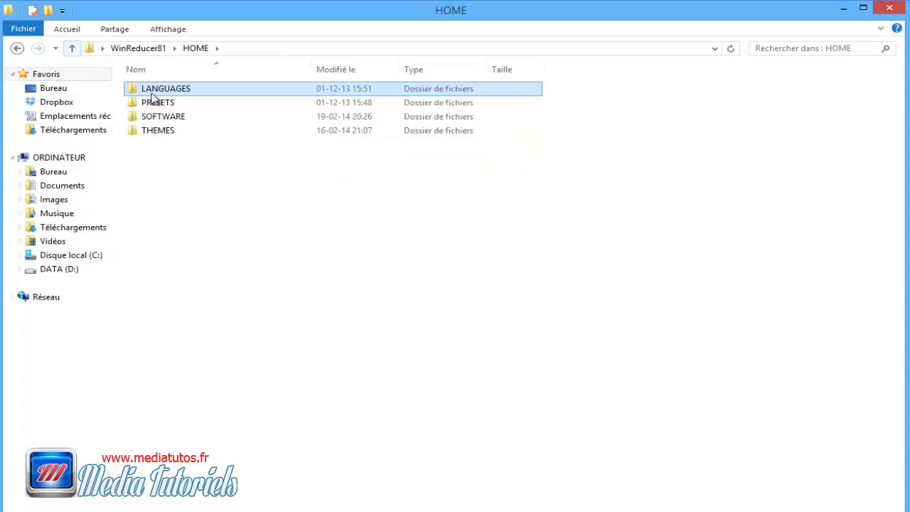
double_click(152, 118)
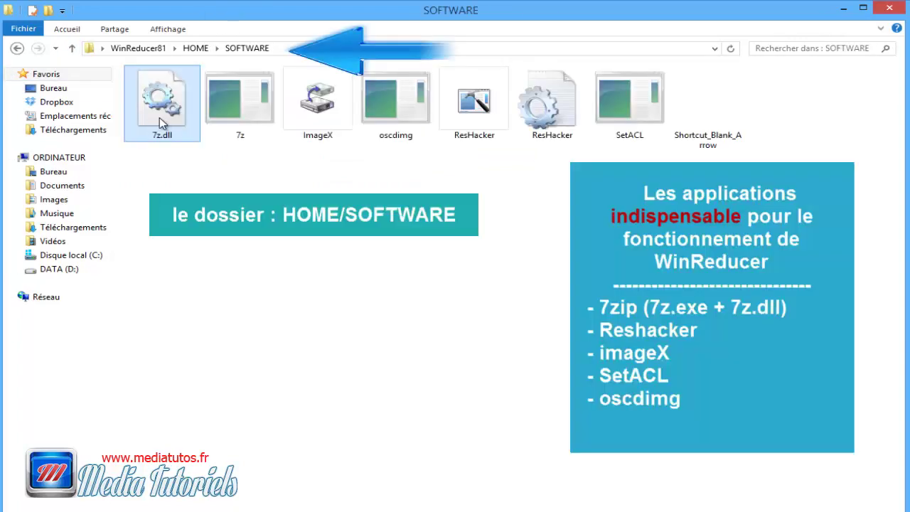
drag(250, 170, 185, 126)
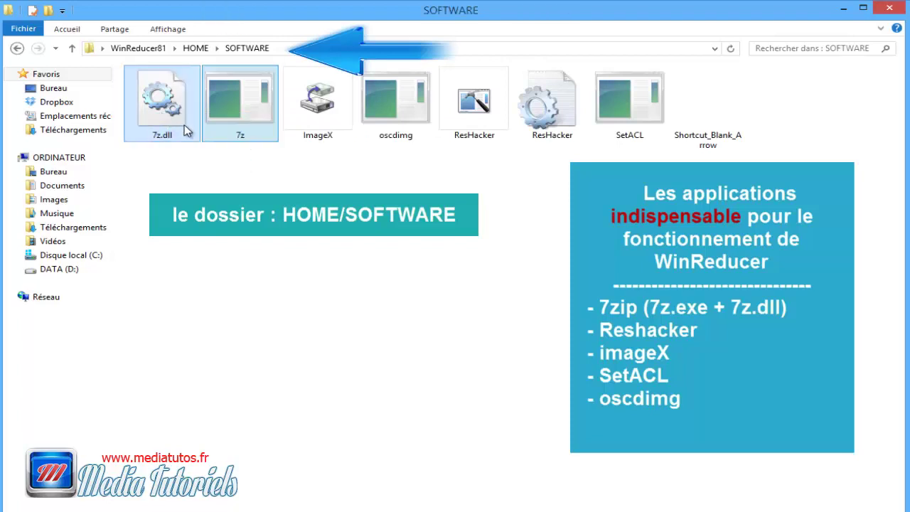
click(360, 178)
drag(407, 155, 313, 120)
click(475, 107)
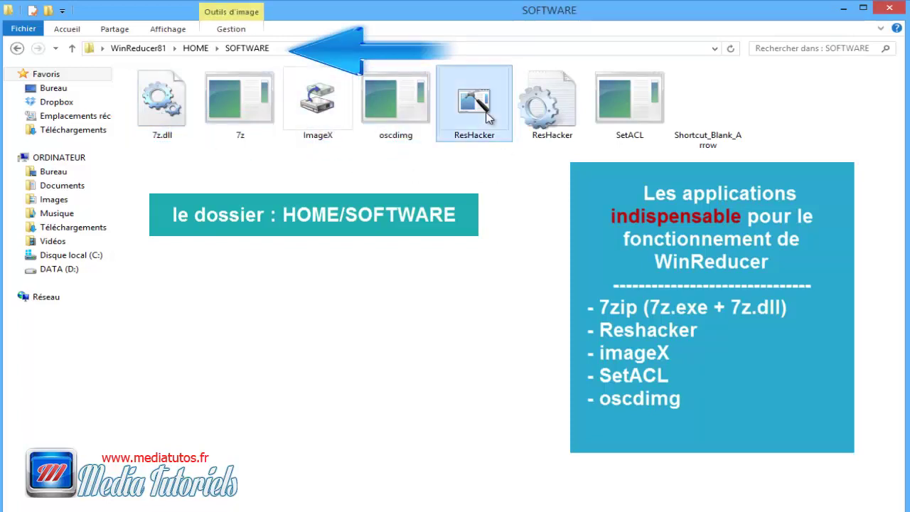
click(566, 115)
click(658, 139)
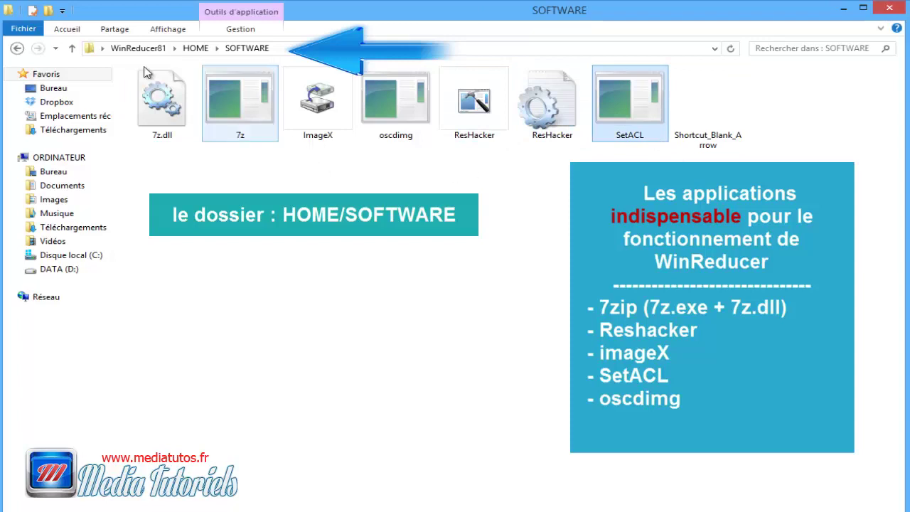
Step: Browse THEMES > Default > Backgrounds, then return to the main WinReducer81 folder
click(72, 48)
double_click(149, 134)
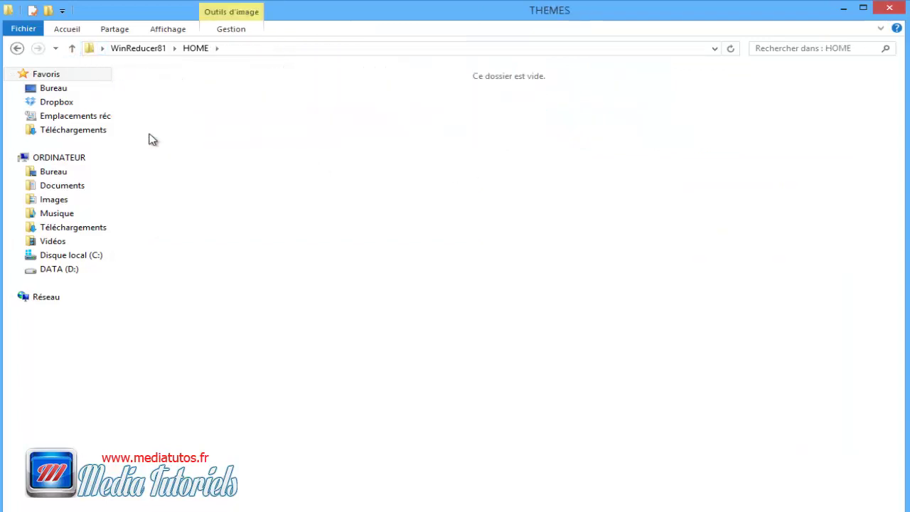
double_click(158, 126)
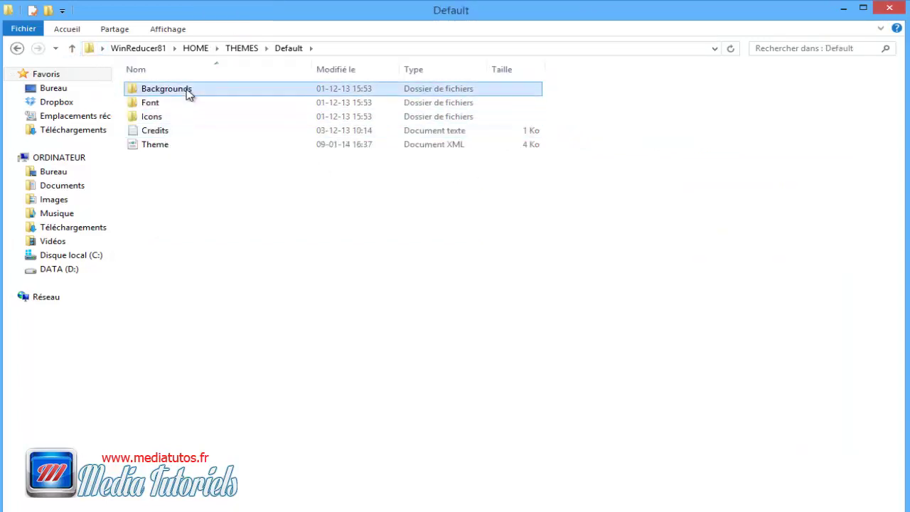
double_click(187, 91)
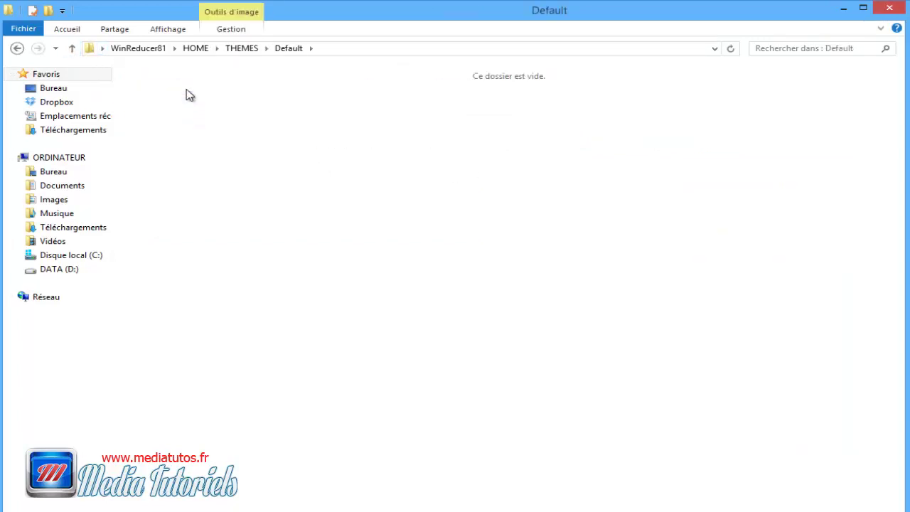
click(74, 47)
click(74, 47)
click(74, 47)
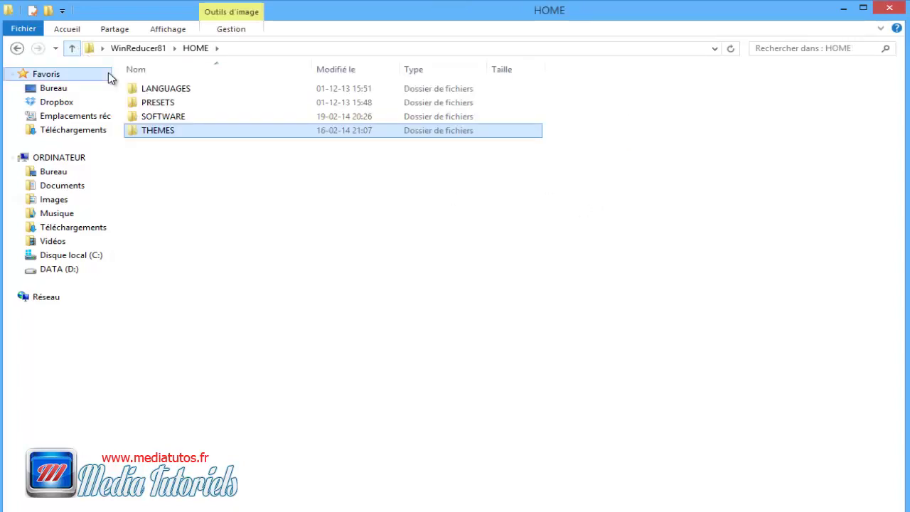
click(72, 48)
Step: Open WORK\EXTRACT\ExtractedByWinReducer, select all its items and view the folder's full path
double_click(160, 100)
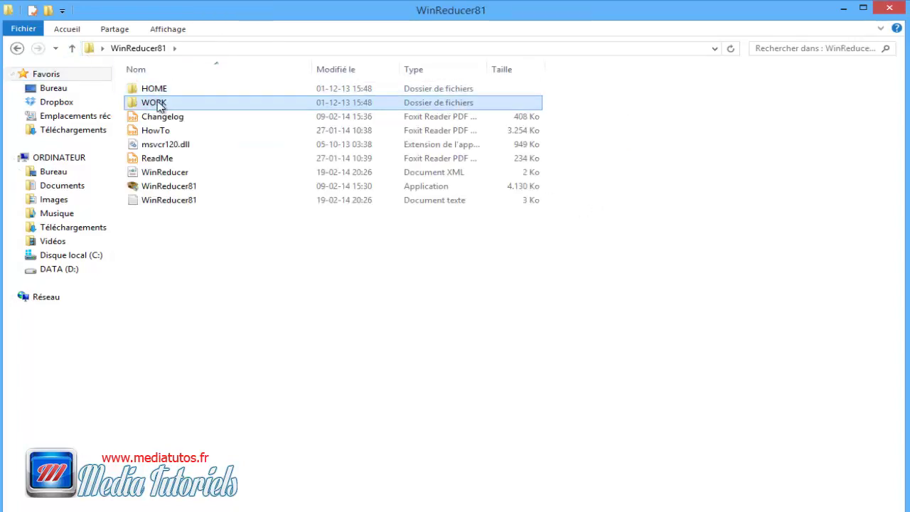
click(164, 92)
double_click(164, 95)
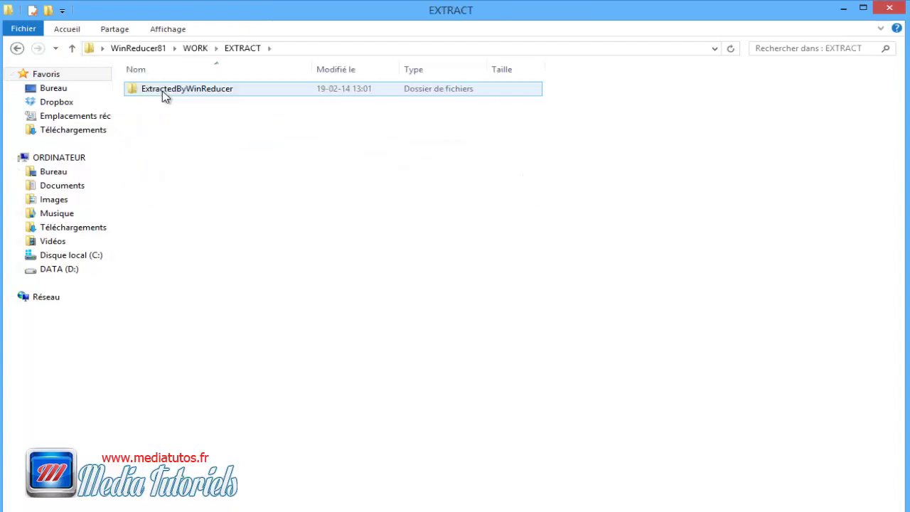
double_click(163, 92)
drag(192, 303, 156, 83)
click(424, 47)
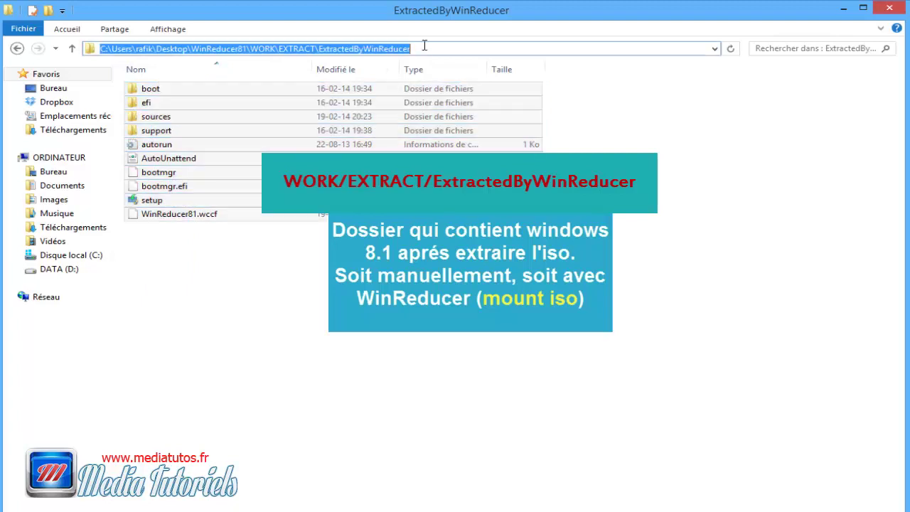
drag(424, 47, 306, 48)
click(253, 226)
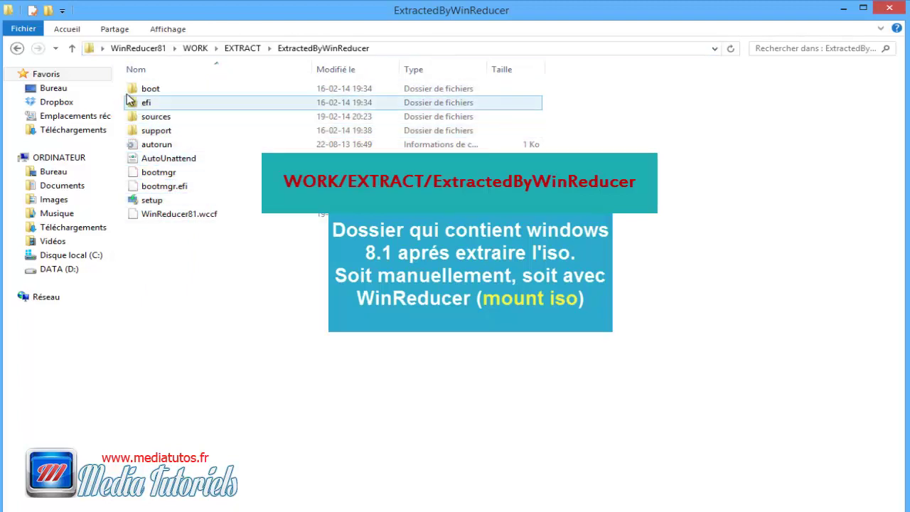
Step: Check WORK's INTEGRATE, ISO and MOUNT folders, then inspect the HowTo PDF, msvcr120.dll and WinReducer81 files
click(72, 48)
click(73, 48)
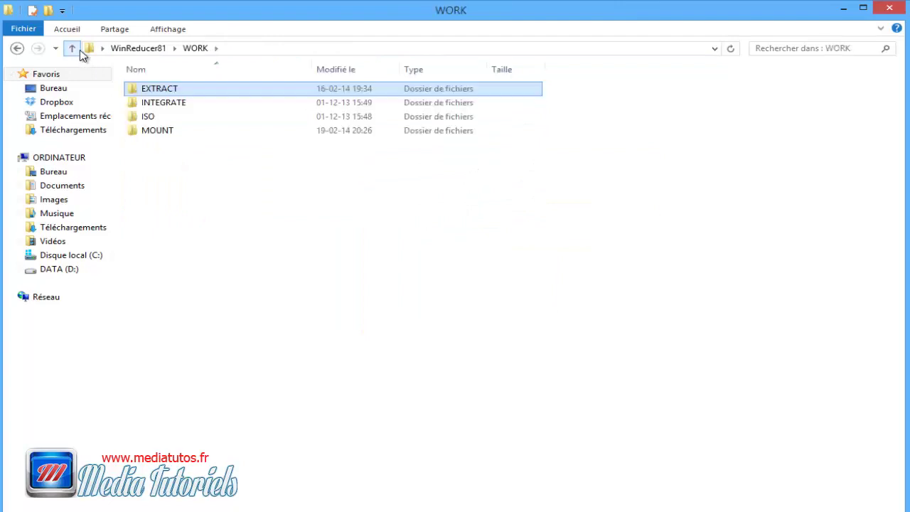
click(176, 105)
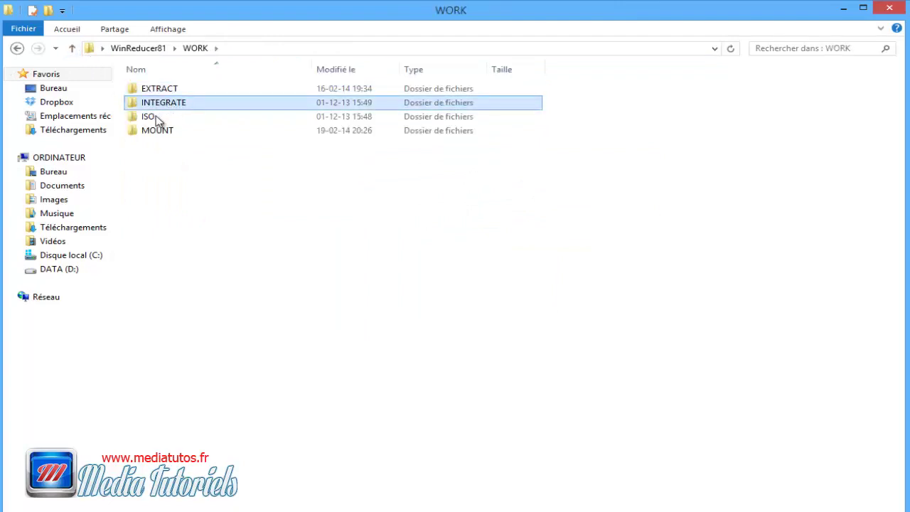
double_click(158, 117)
click(71, 48)
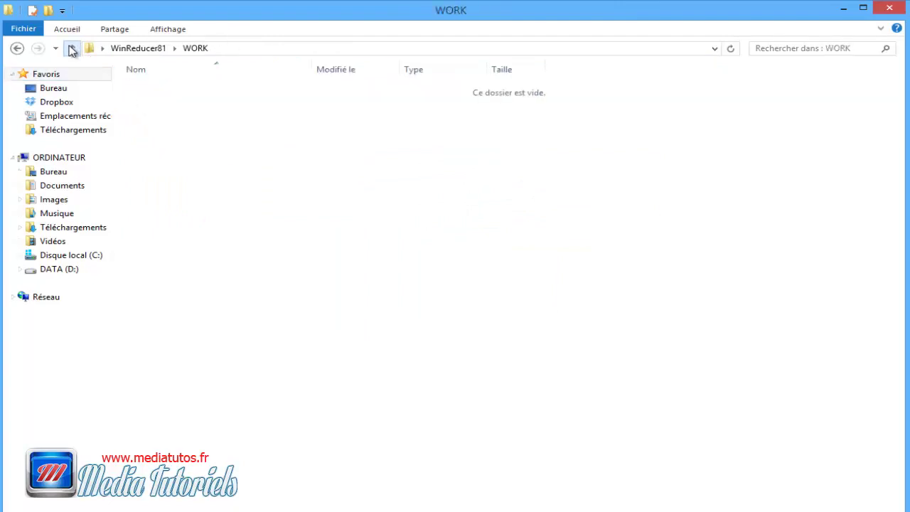
double_click(166, 132)
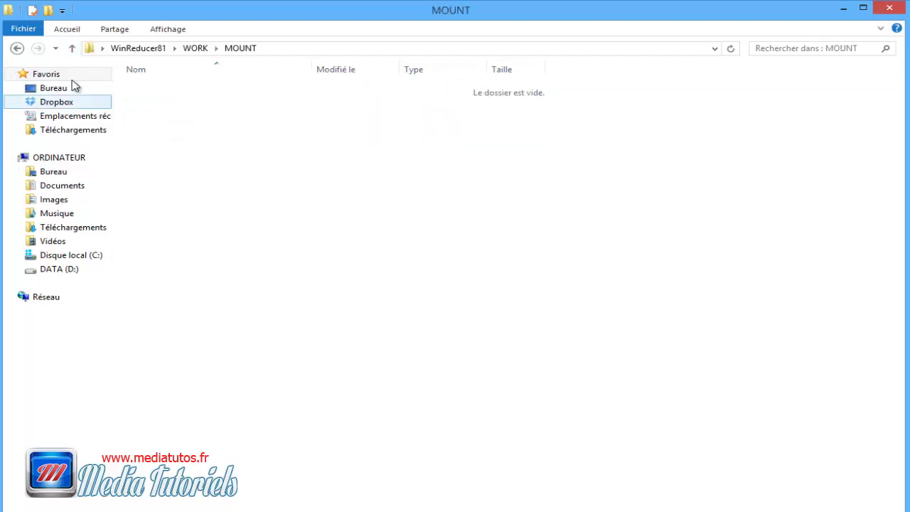
click(72, 48)
click(72, 48)
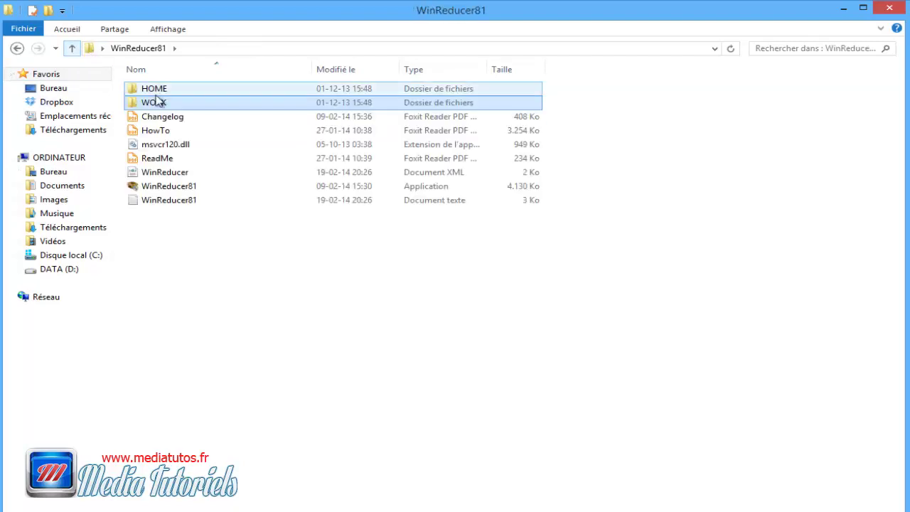
click(162, 135)
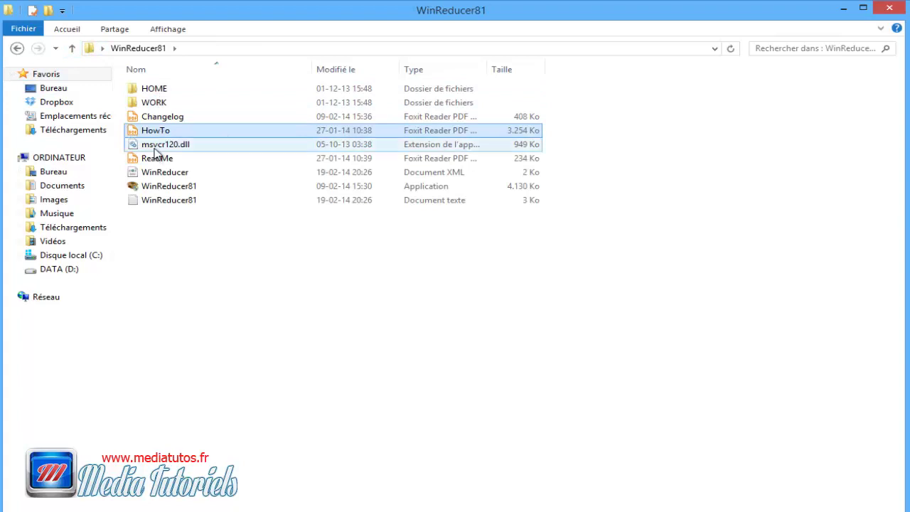
click(190, 146)
click(187, 188)
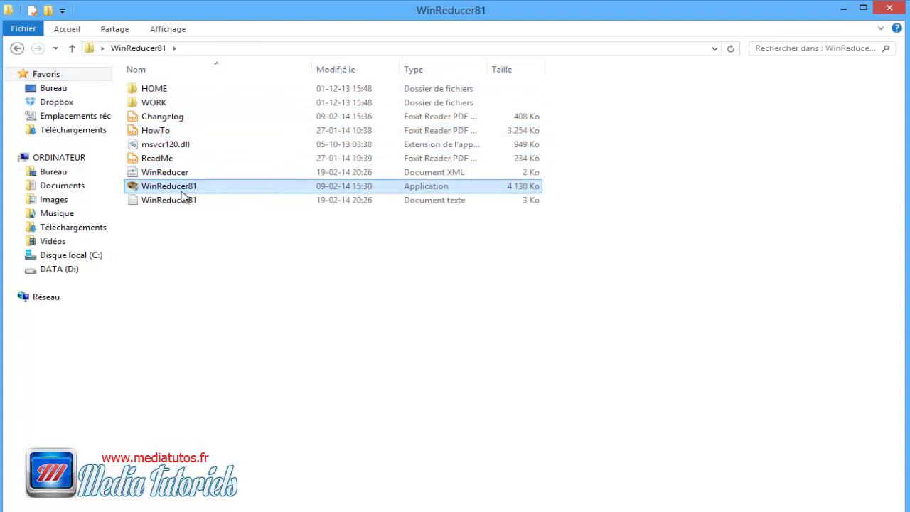
Step: Launch WinReducer81, open and close its tools workspace, then pick the Folder start option
double_click(179, 187)
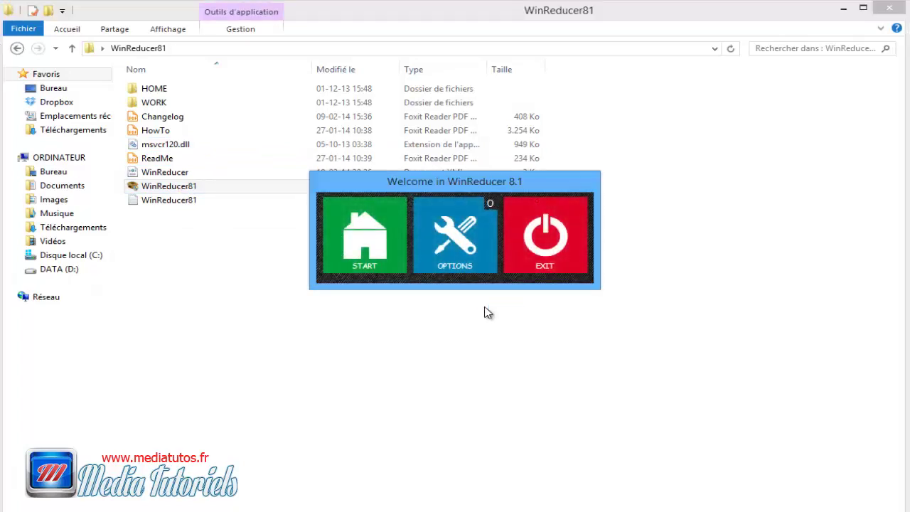
click(469, 251)
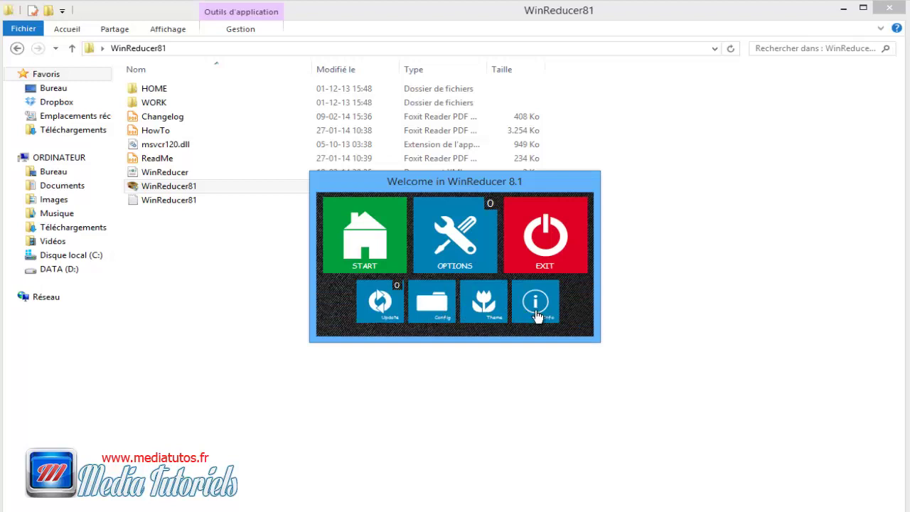
click(367, 249)
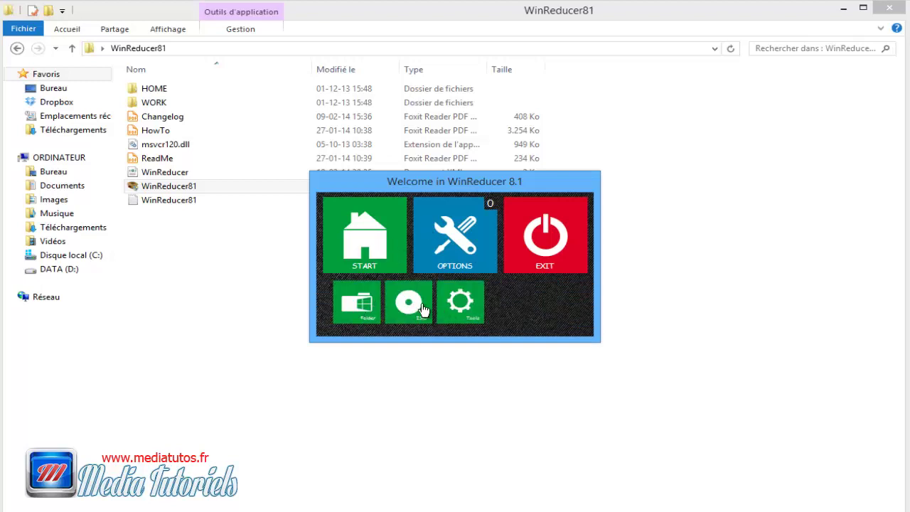
click(423, 309)
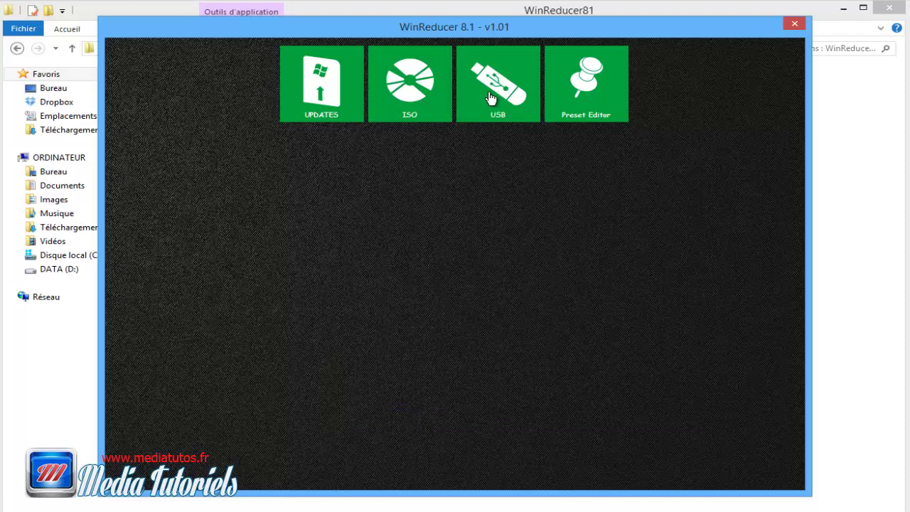
click(794, 25)
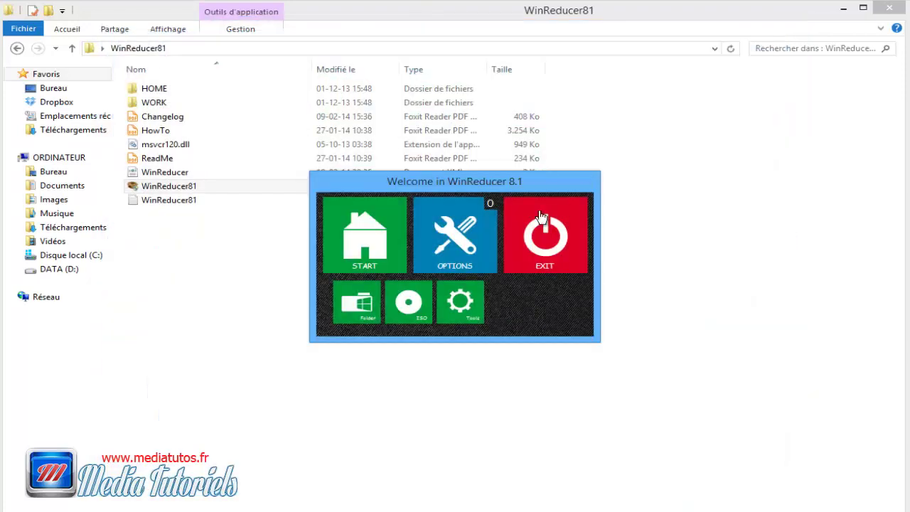
click(359, 305)
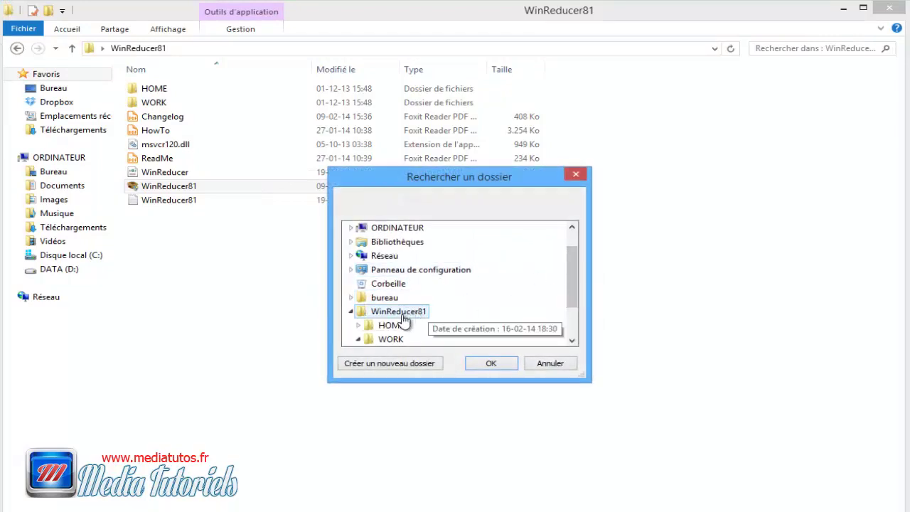
Step: Browse to WinReducer81 > WORK > EXTRACT > ExtractedByWinReducer and confirm it as the image folder
click(358, 325)
scroll(365, 313, down, 2)
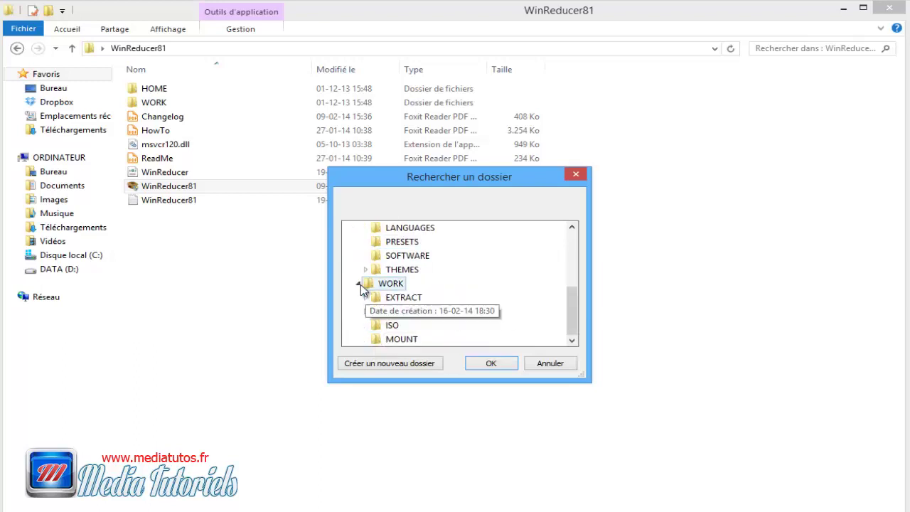
click(359, 284)
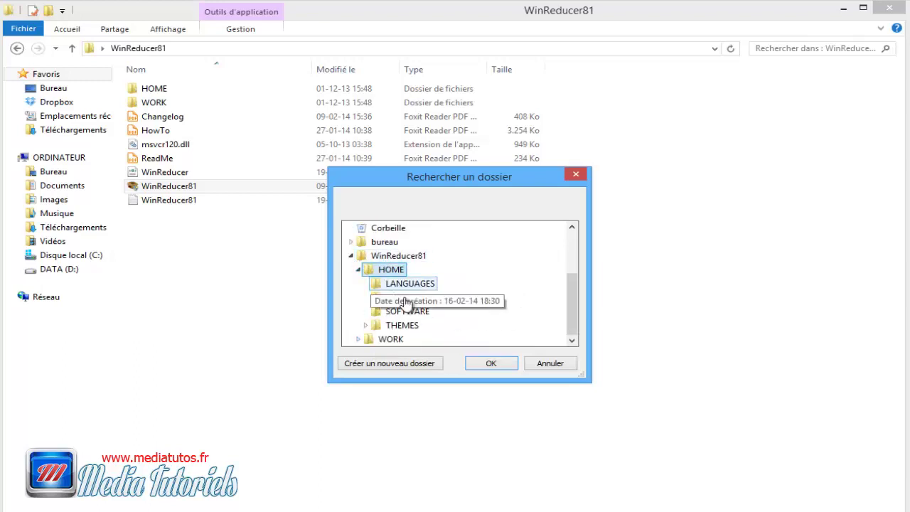
click(391, 340)
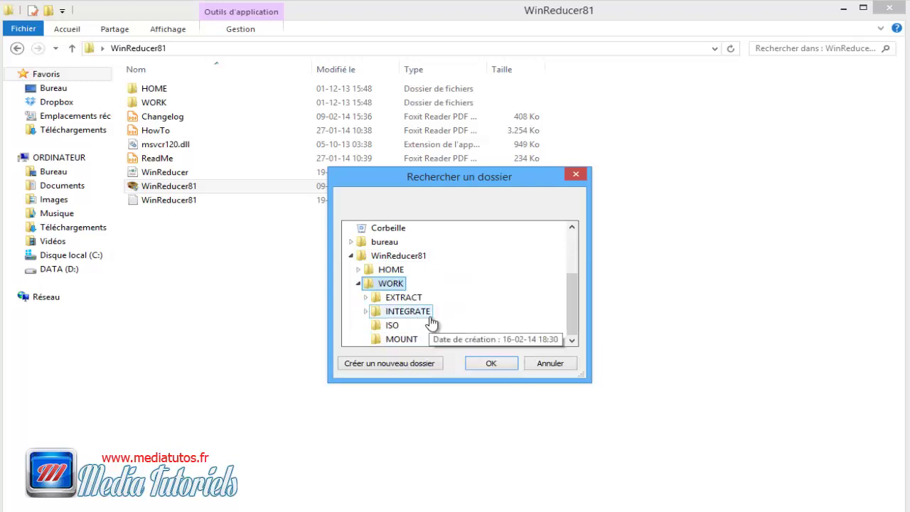
click(416, 300)
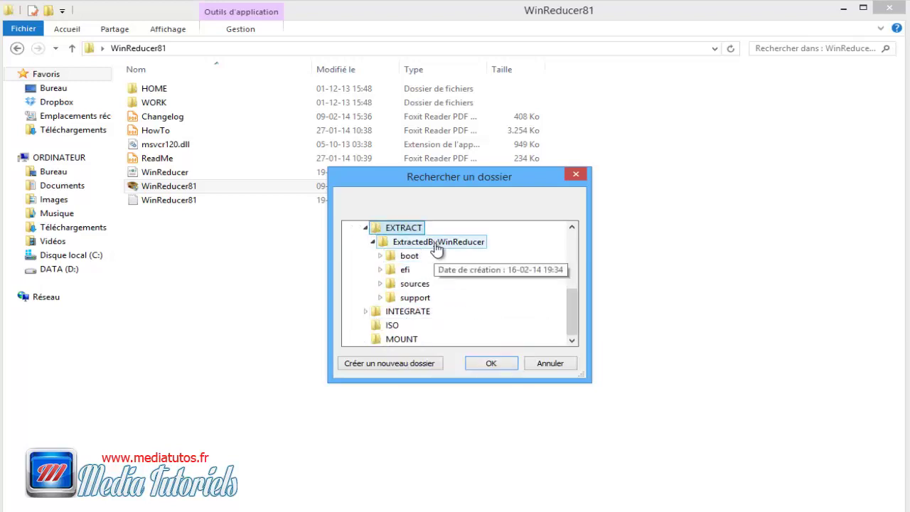
click(424, 245)
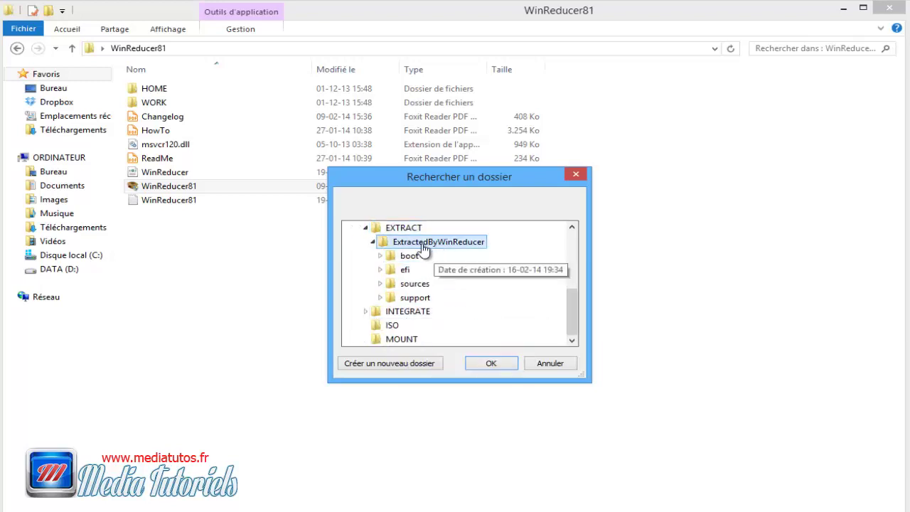
click(491, 364)
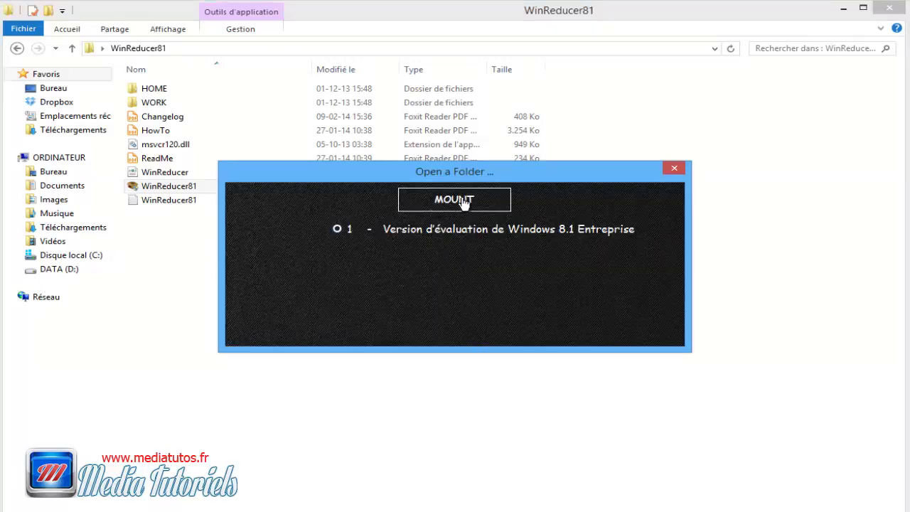
Step: Mount the Windows 8.1 Enterprise evaluation edition from the loaded ExtractedByWinReducer folder
click(464, 201)
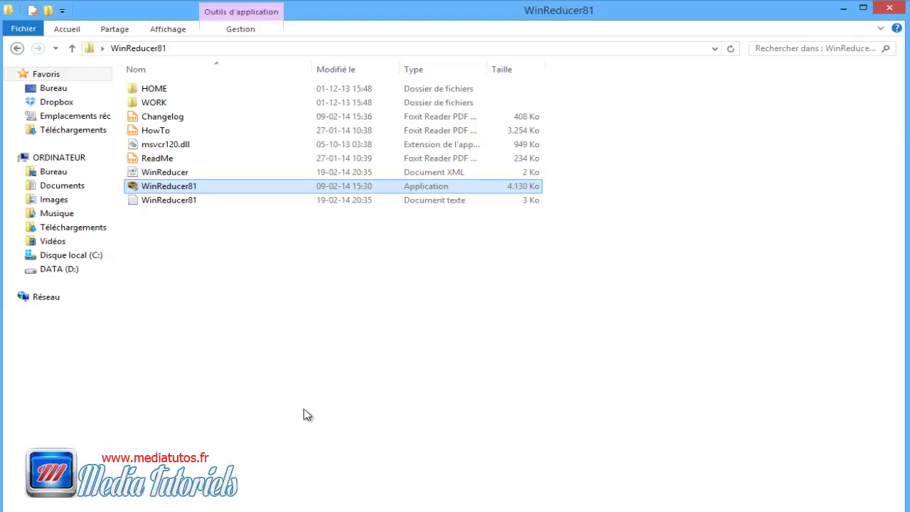
Step: Open WORK\MOUNT\TEMP_Windows, select all the mounted Windows files, then go back up to WORK
double_click(153, 103)
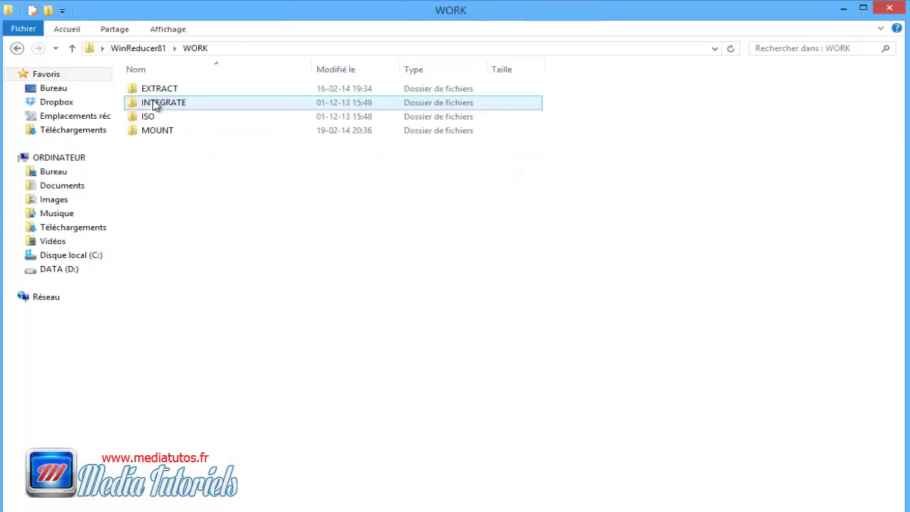
double_click(166, 133)
double_click(166, 92)
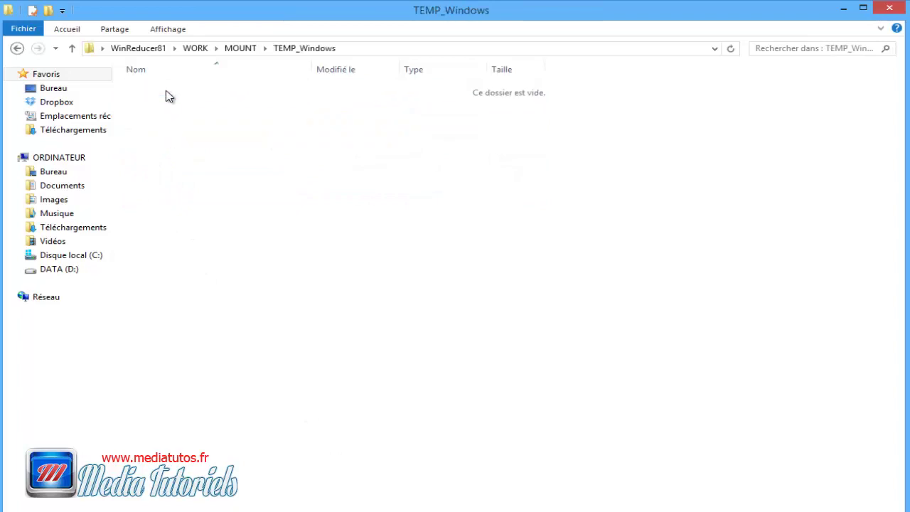
drag(199, 270, 156, 87)
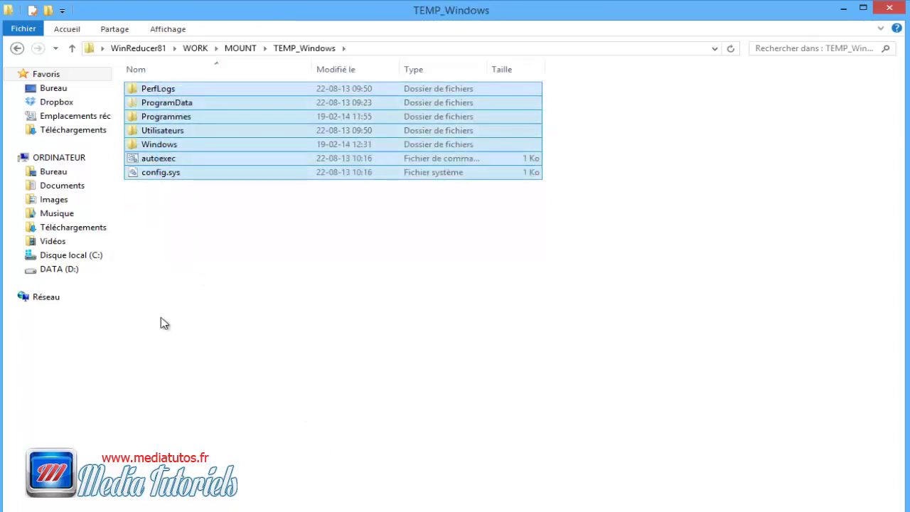
click(72, 49)
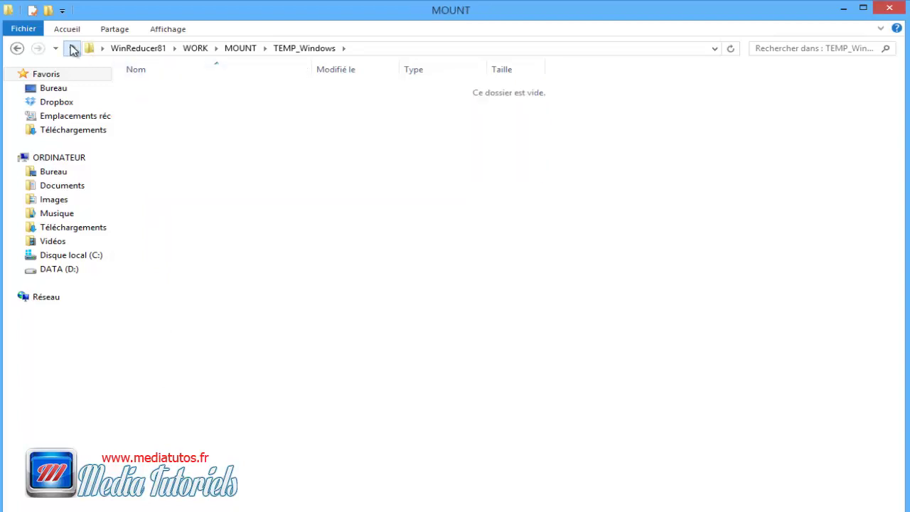
click(72, 48)
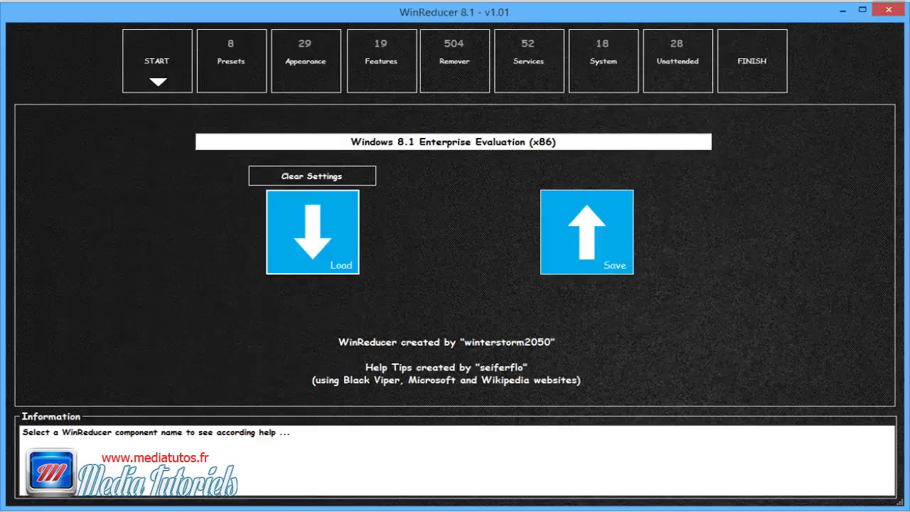
Step: Enable the Protect Important Files preset and dismiss the removed-components warning
click(232, 77)
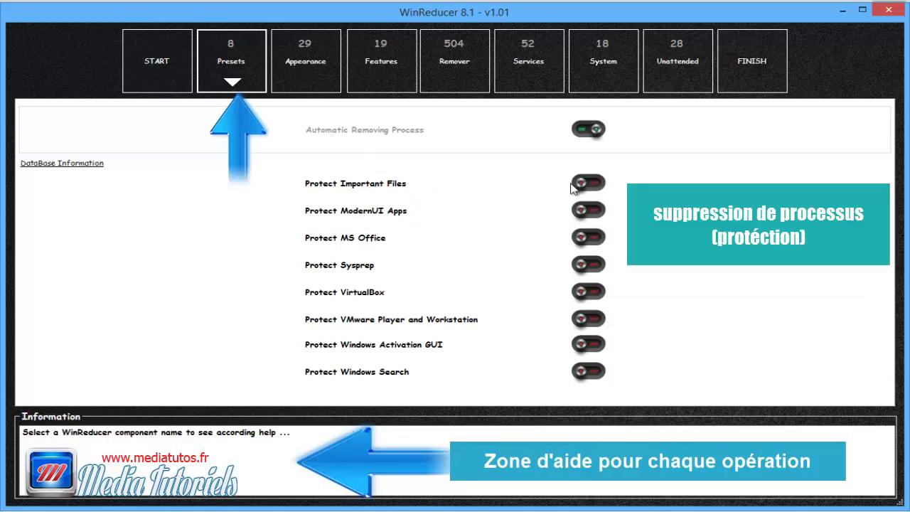
click(603, 189)
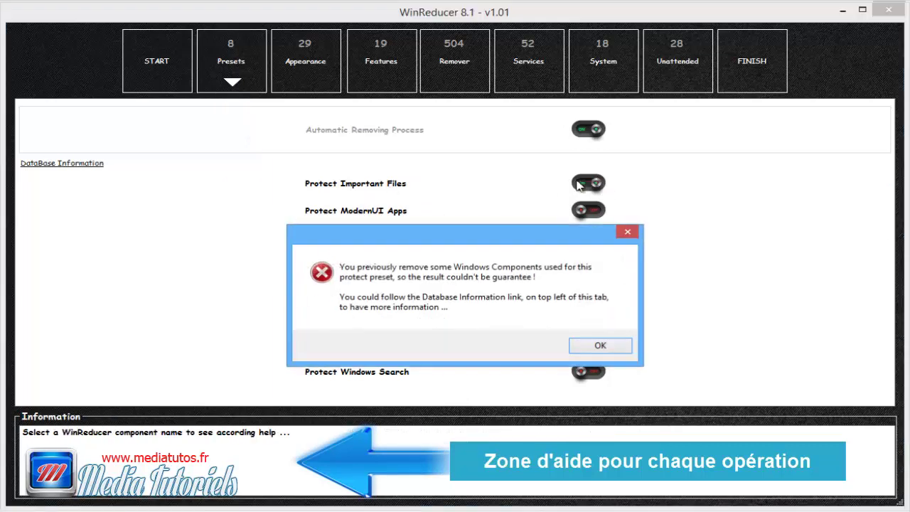
click(602, 348)
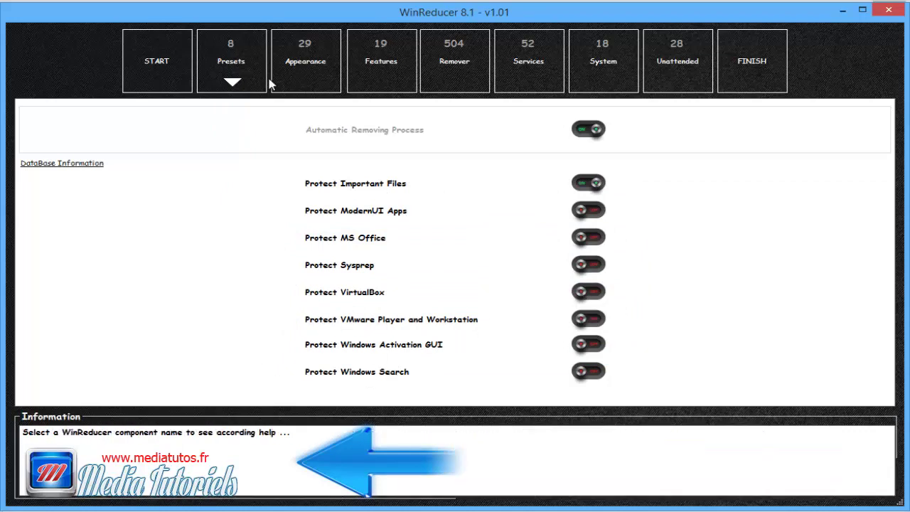
click(318, 59)
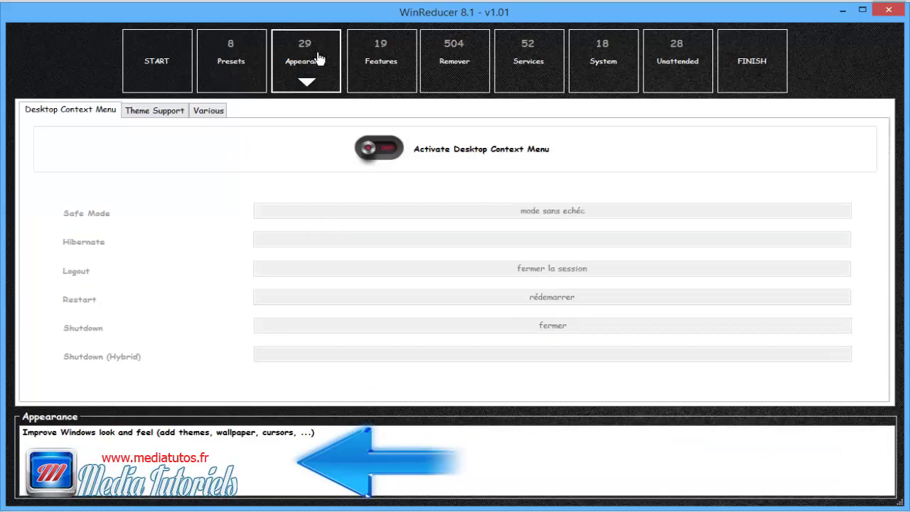
Step: Activate the desktop context menu and rewrite its Safe Mode, Logout, Restart and Shutdown labels in French
click(390, 149)
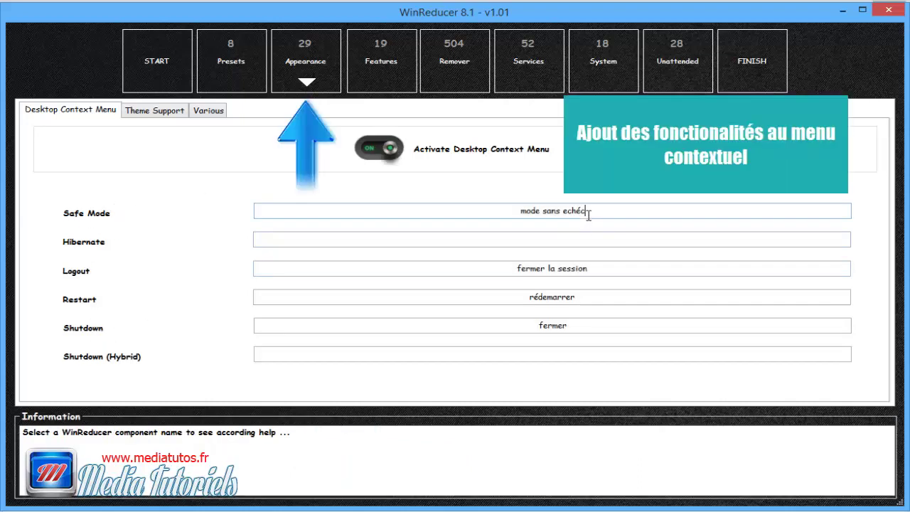
drag(588, 210, 525, 234)
click(592, 268)
drag(594, 269, 498, 267)
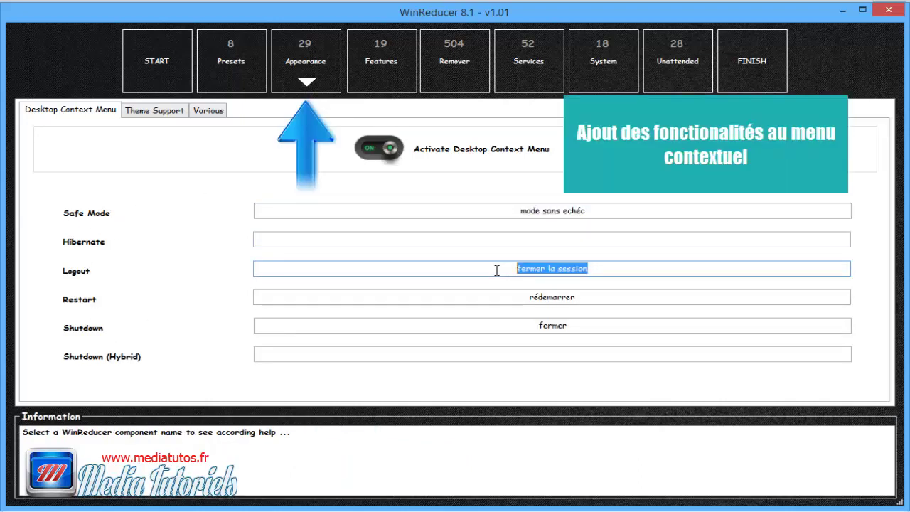
drag(583, 300, 503, 301)
drag(577, 325, 484, 321)
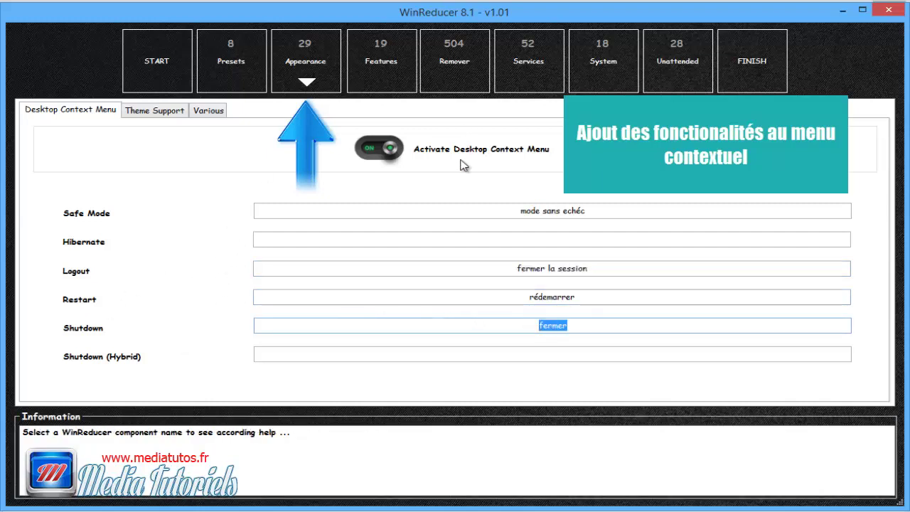
mouse_move(108, 220)
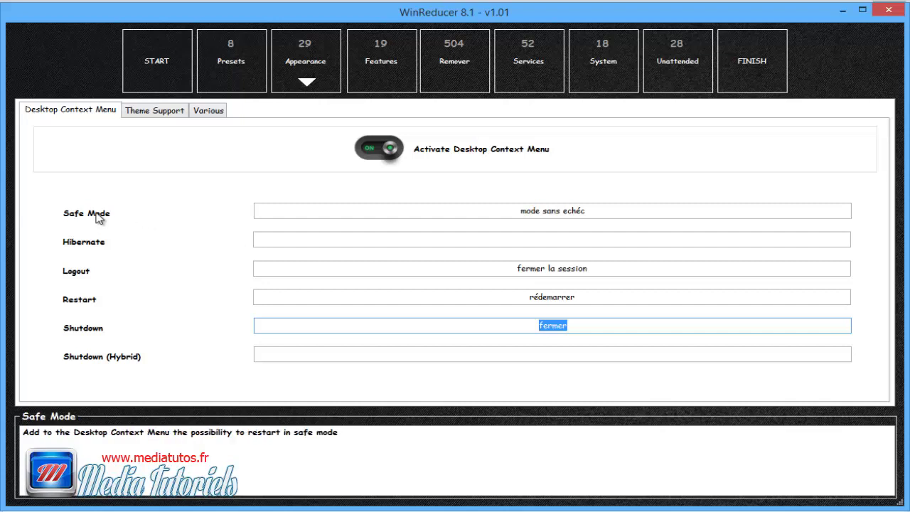
mouse_move(79, 245)
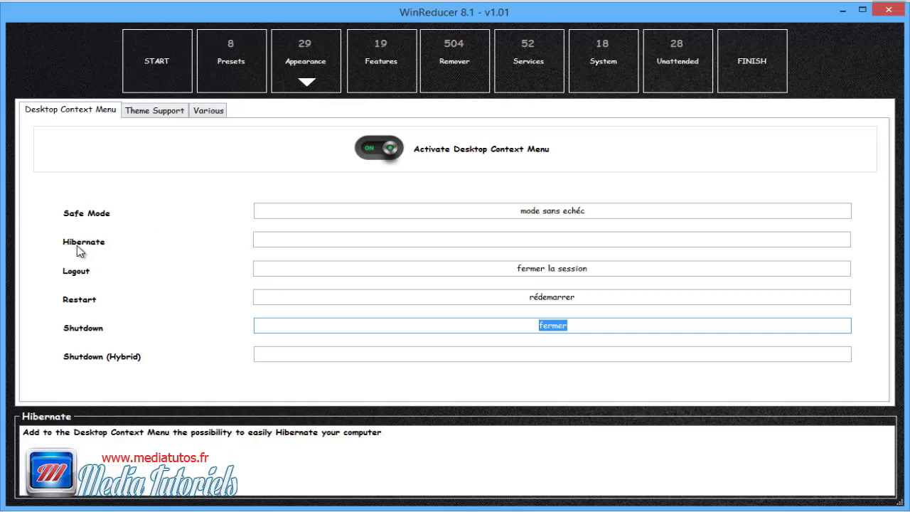
mouse_move(77, 277)
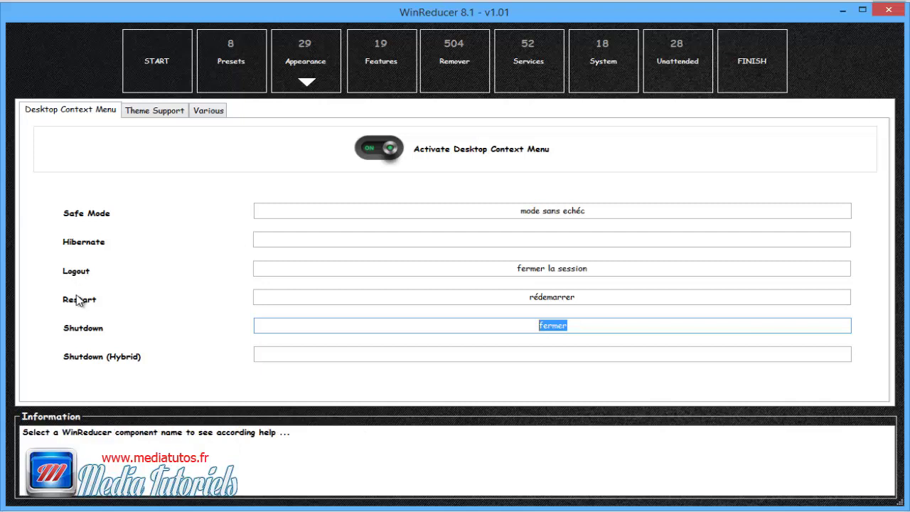
mouse_move(78, 300)
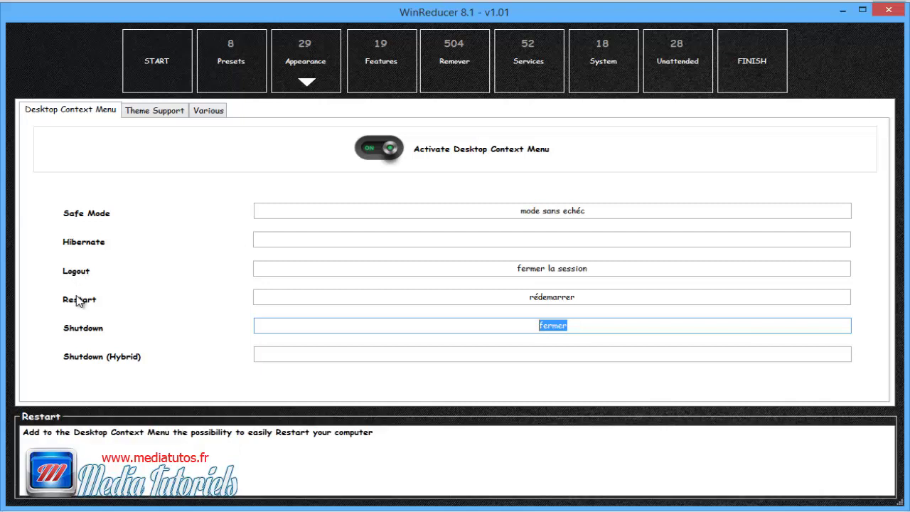
mouse_move(78, 337)
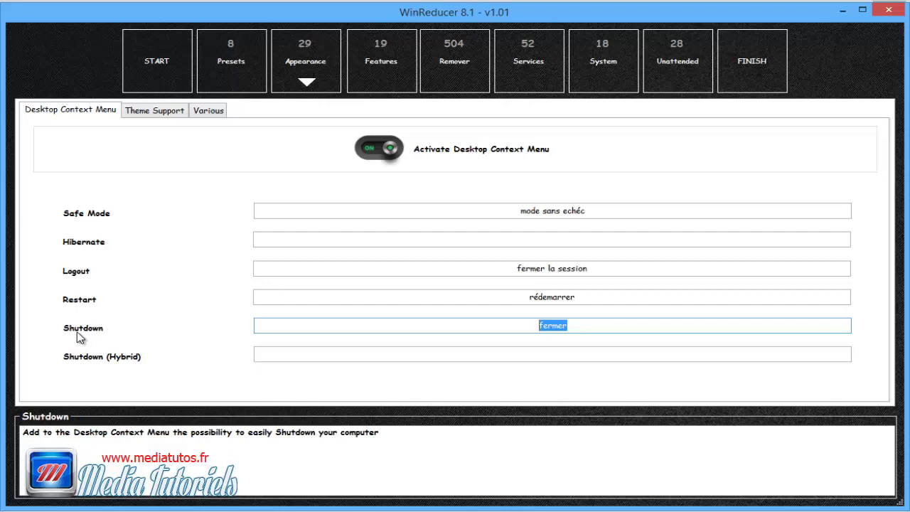
mouse_move(85, 363)
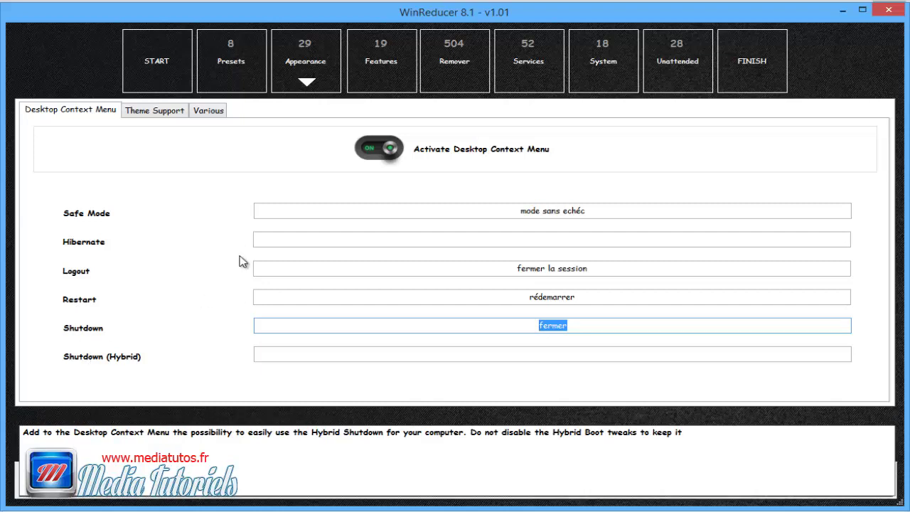
Step: Set Internet Explorer 11 to Remove, leaving Direct Play, Hyper-V and Net Framework 4.5 services unchanged
click(381, 67)
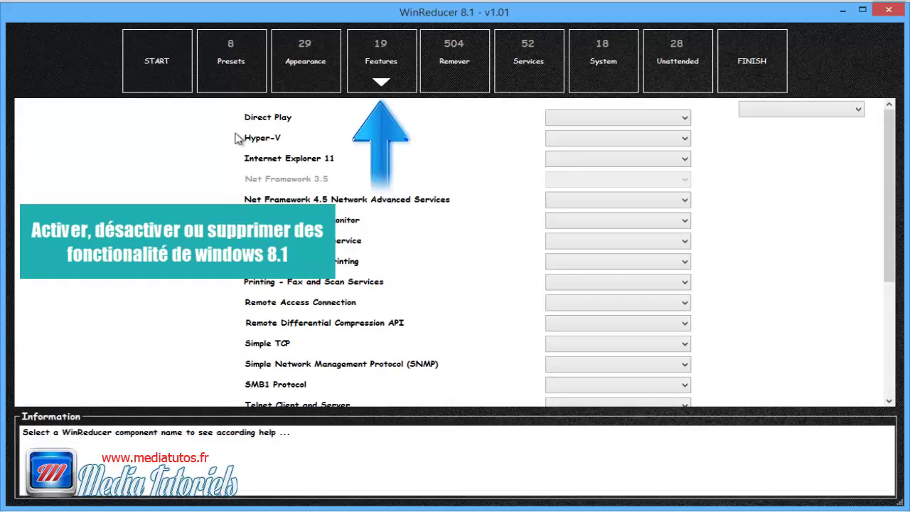
click(607, 121)
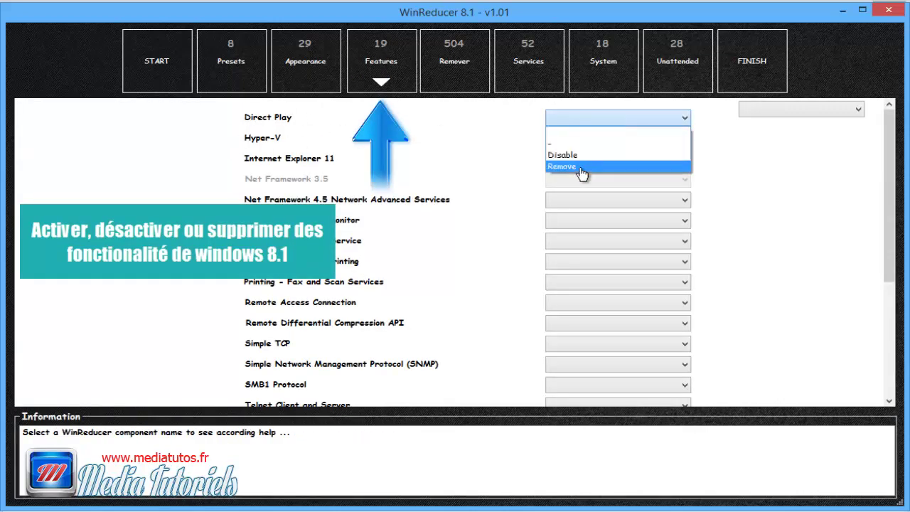
click(558, 143)
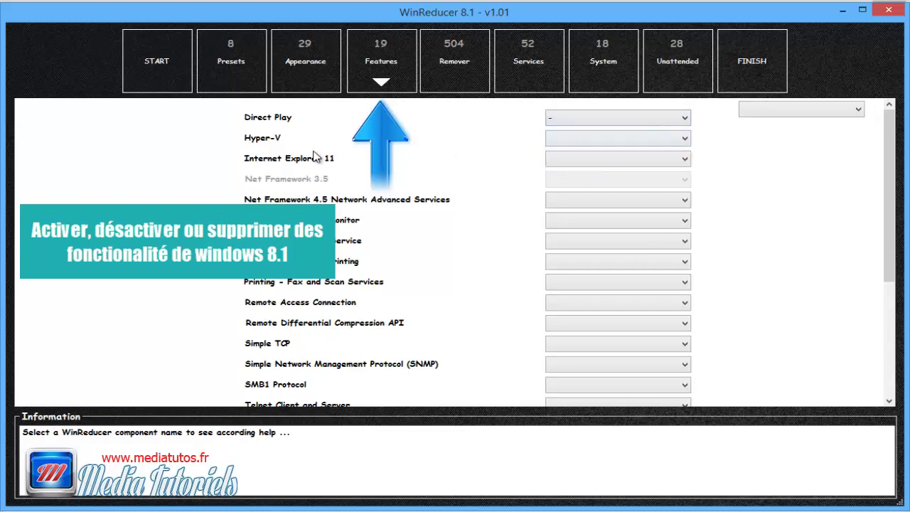
click(589, 140)
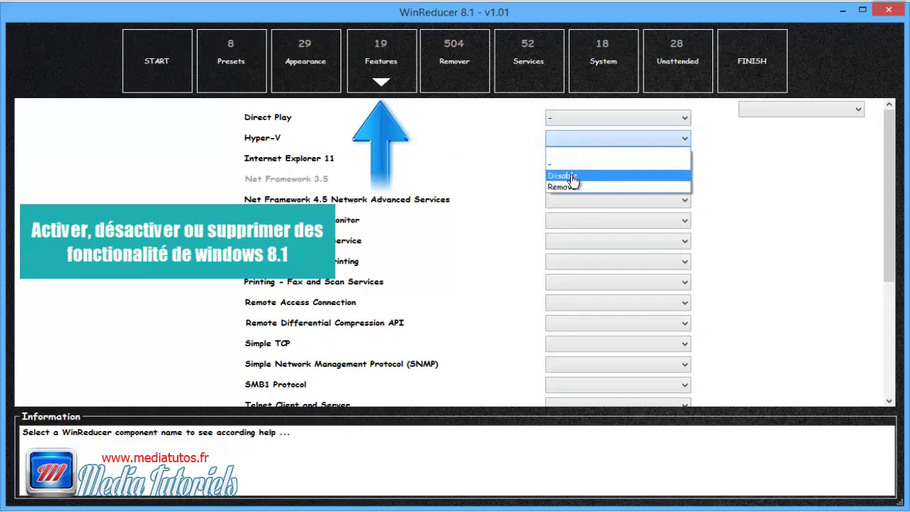
click(566, 153)
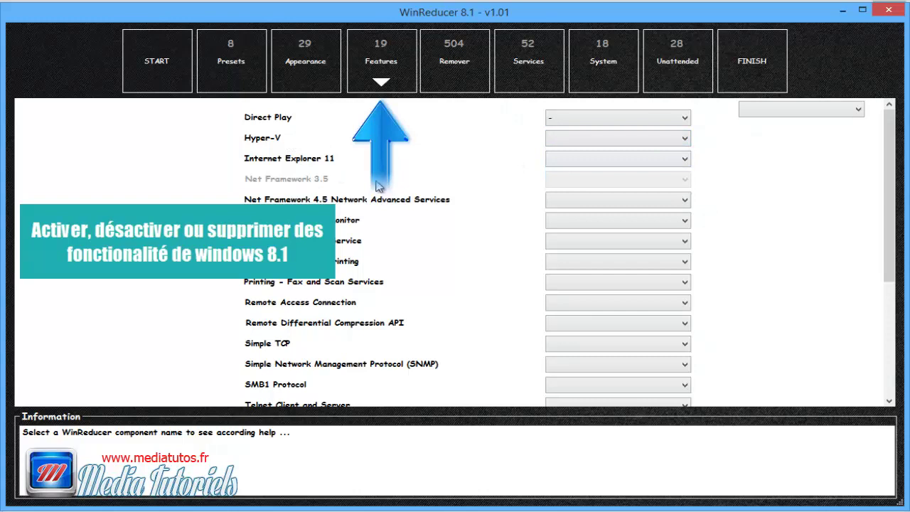
click(570, 160)
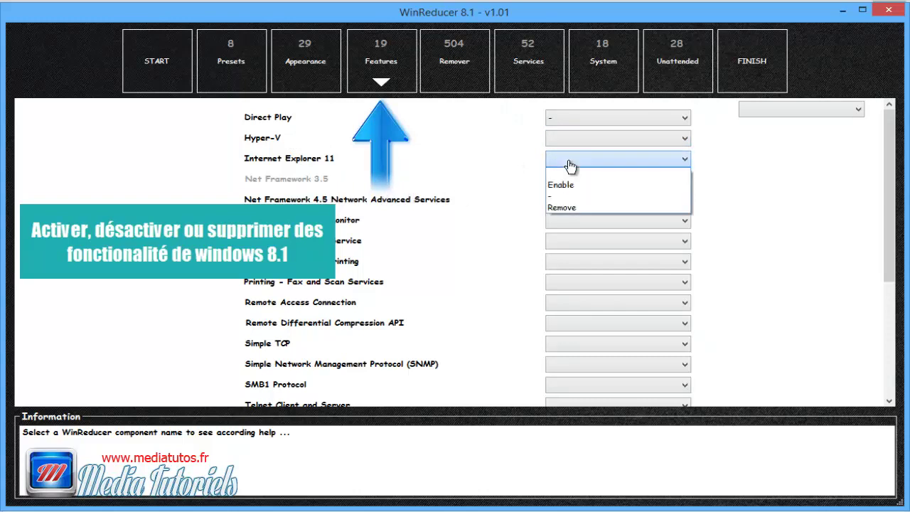
click(571, 186)
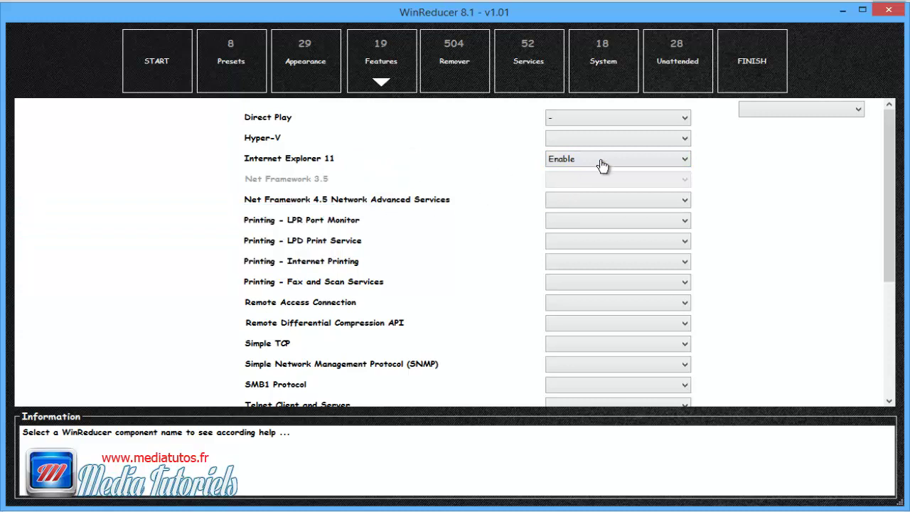
click(570, 162)
click(549, 207)
click(609, 205)
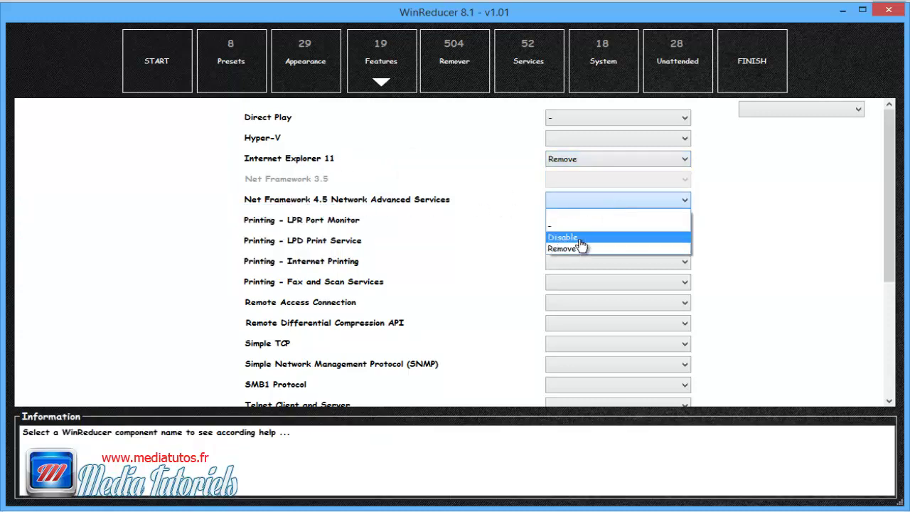
click(476, 235)
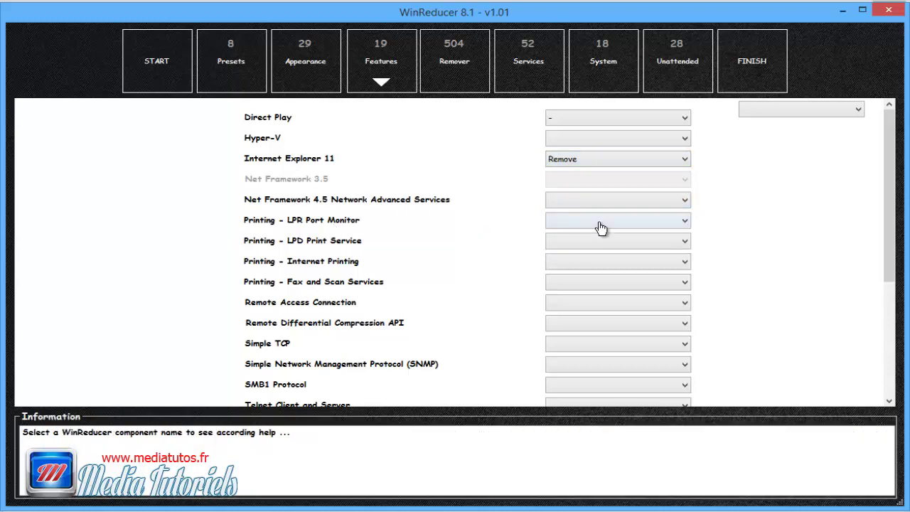
Step: Set XPS Viewer and Printer to Remove, leaving the TFTP feature unchanged
scroll(498, 237, down, 3)
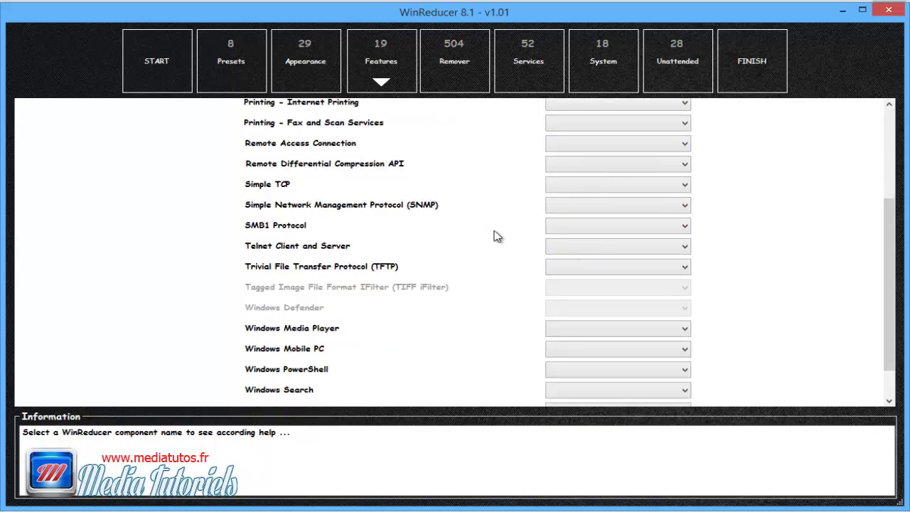
scroll(498, 237, down, 1)
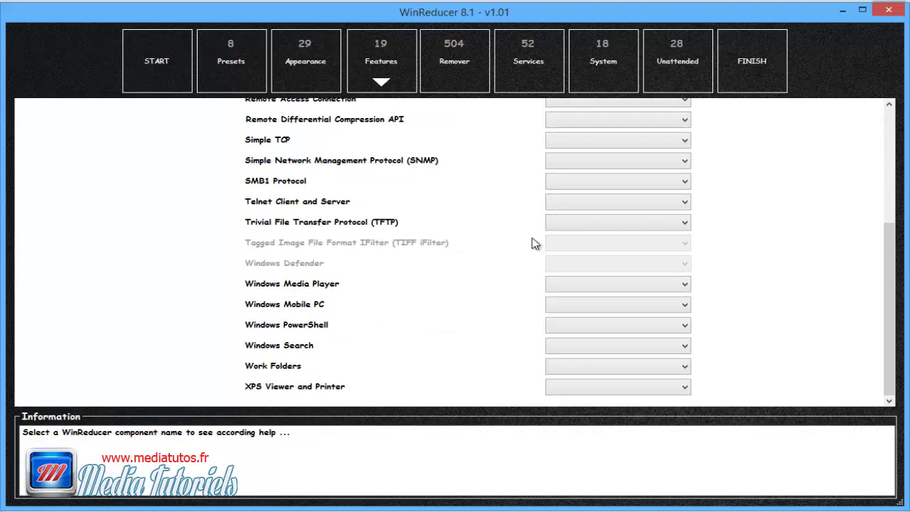
click(577, 229)
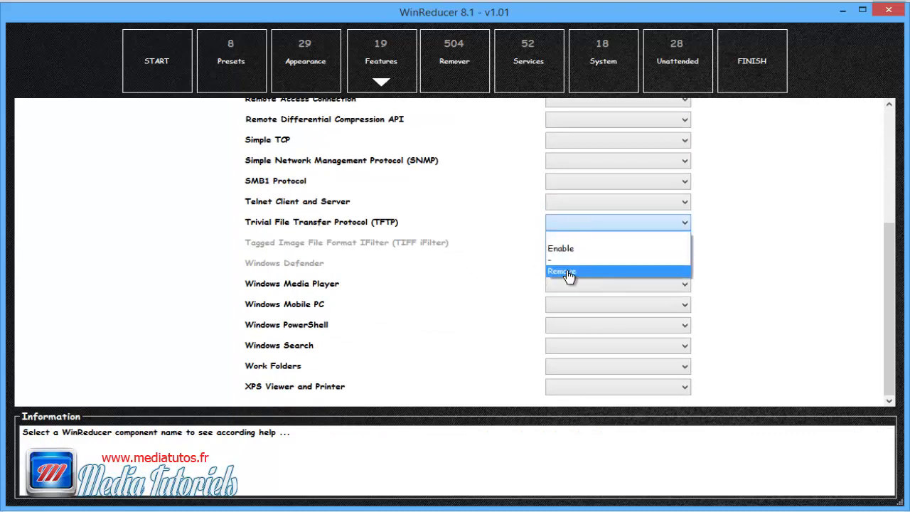
click(435, 294)
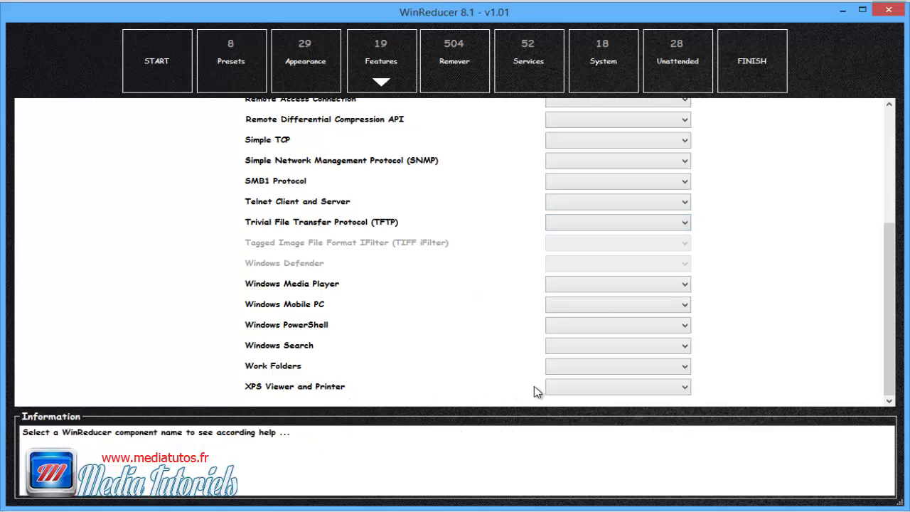
click(577, 387)
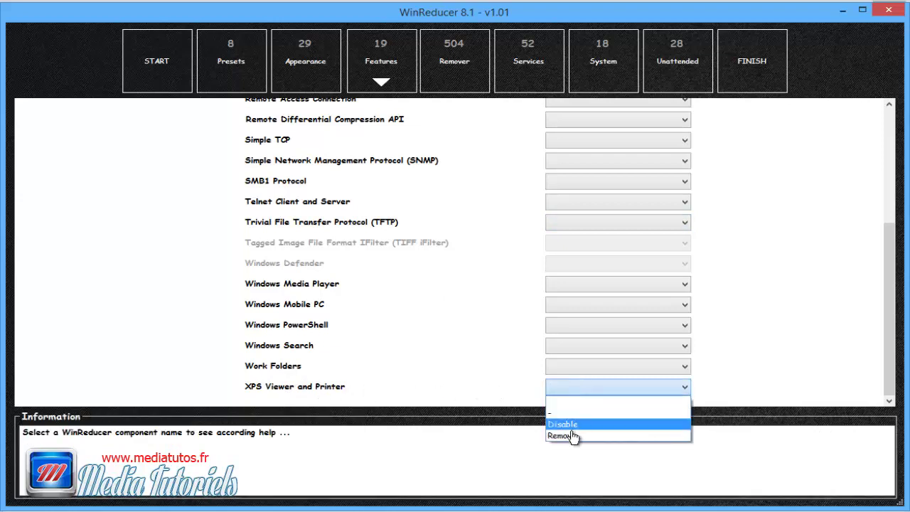
click(577, 433)
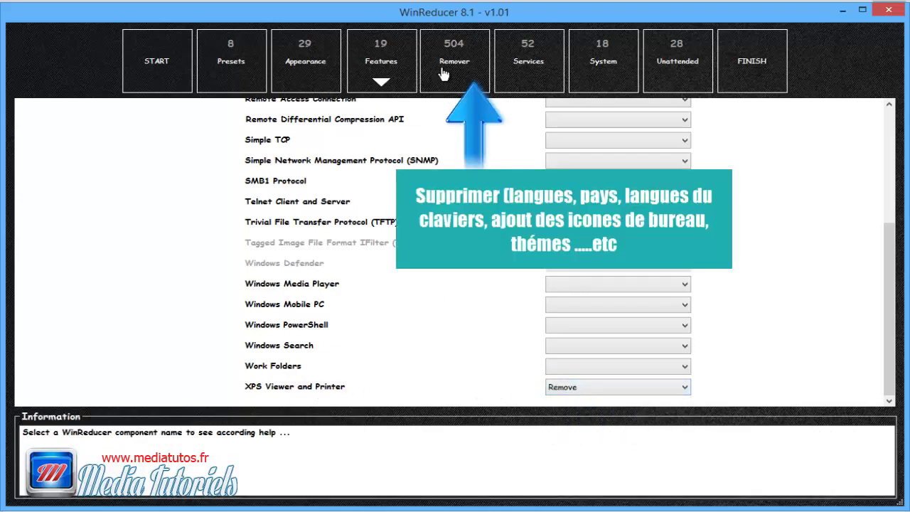
Step: Mark the Danish keyboard layout for removal in the Remover section
click(442, 74)
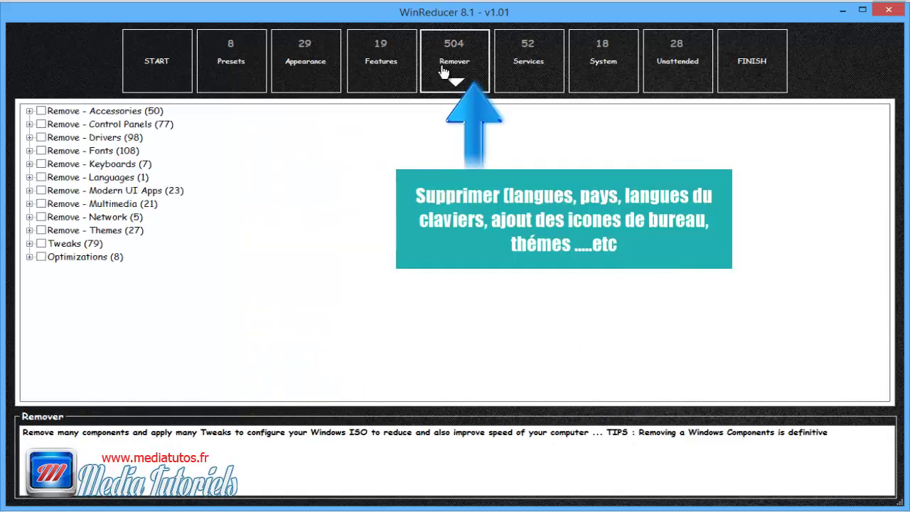
click(30, 165)
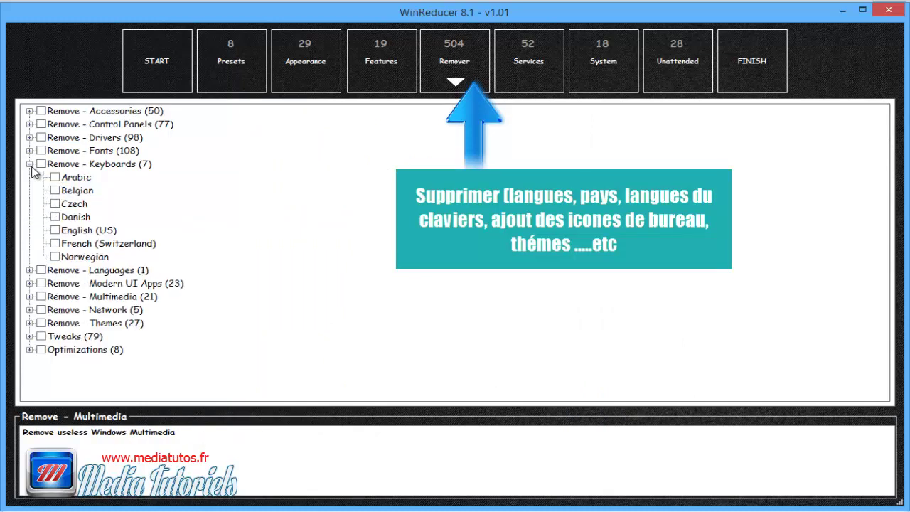
click(57, 217)
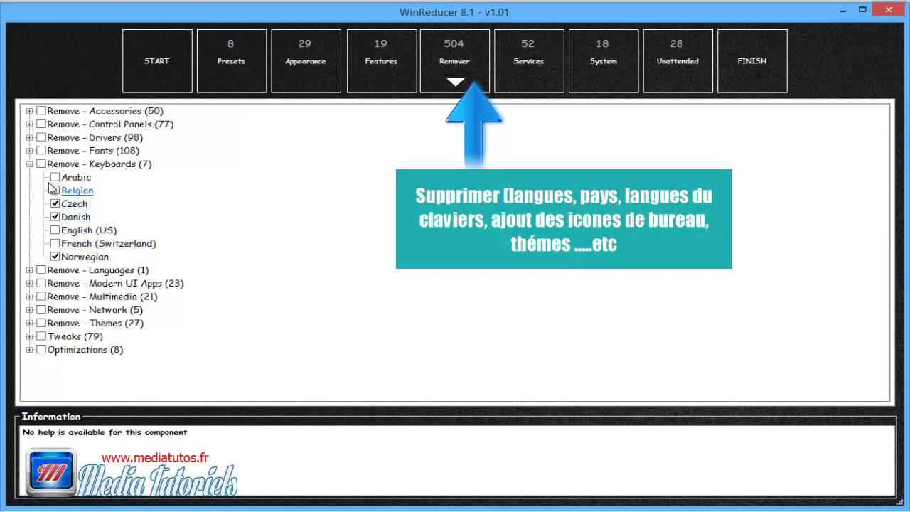
Step: Mark the Fixedsys Normal, OEM, System and Terminal fonts for removal
click(29, 151)
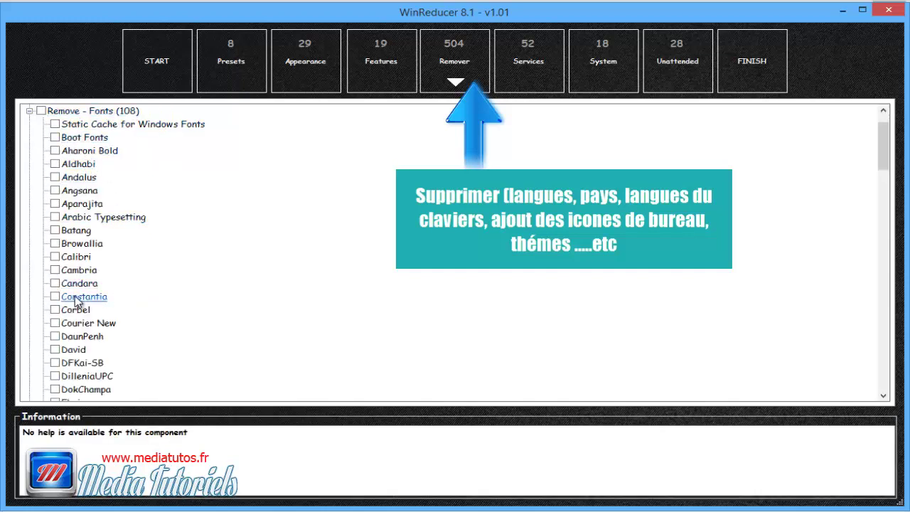
scroll(77, 303, down, 5)
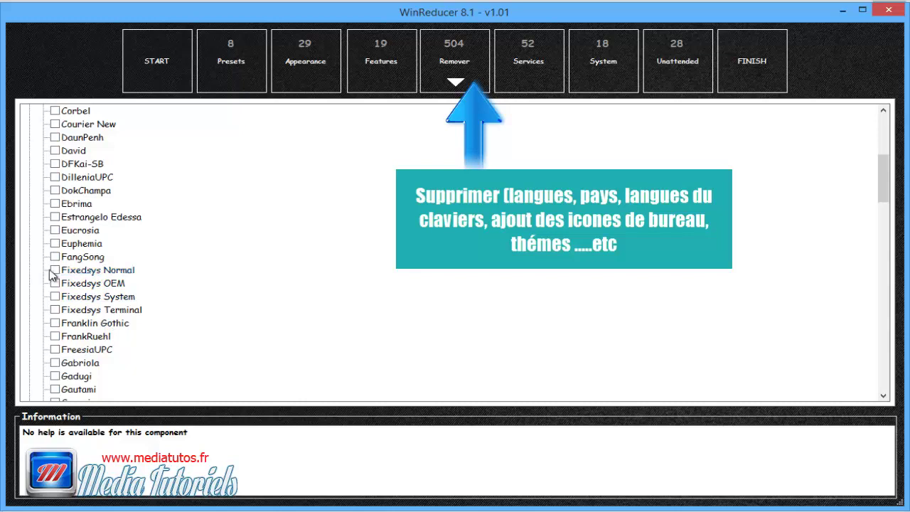
click(54, 271)
click(55, 283)
click(54, 296)
click(54, 310)
scroll(64, 249, down, 6)
scroll(64, 268, up, 9)
scroll(64, 269, up, 3)
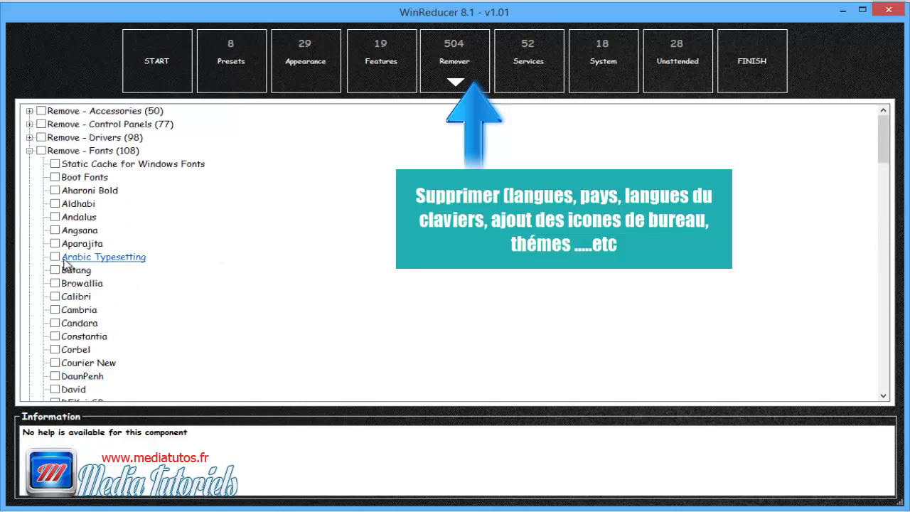
click(29, 151)
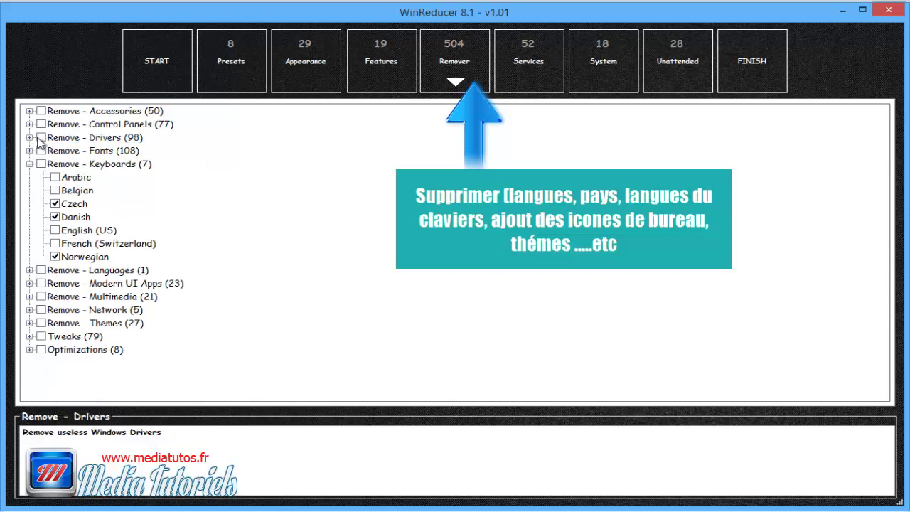
Step: Review the Drivers and Languages removal groups without changing anything
click(29, 137)
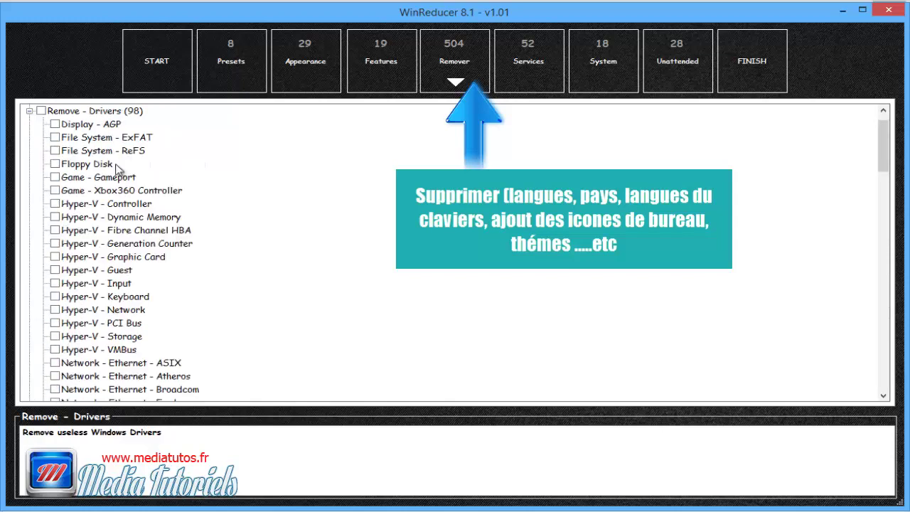
scroll(124, 234, down, 3)
scroll(126, 237, down, 3)
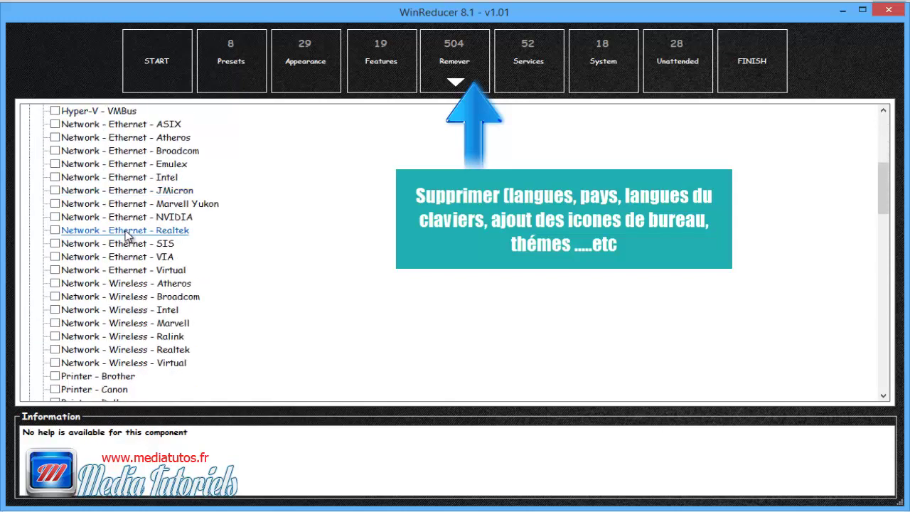
scroll(191, 327, down, 1)
scroll(188, 320, down, 2)
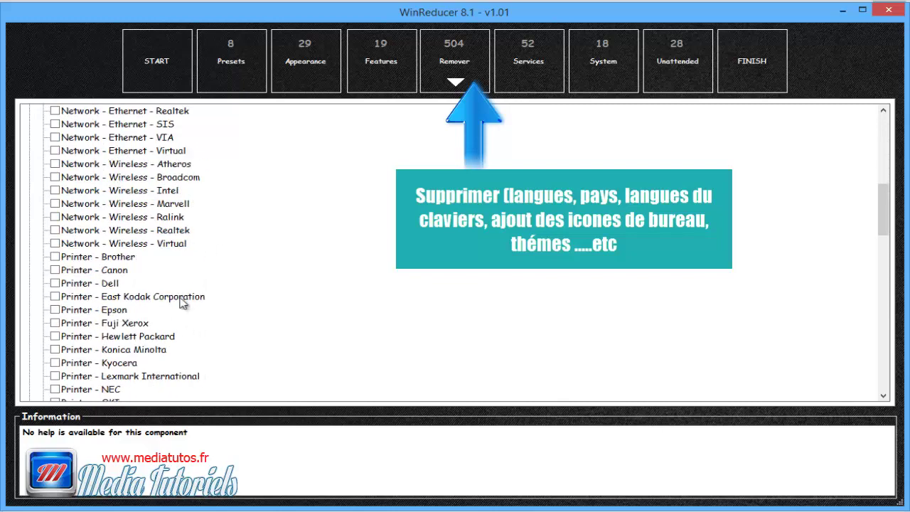
scroll(131, 313, down, 9)
scroll(136, 327, down, 11)
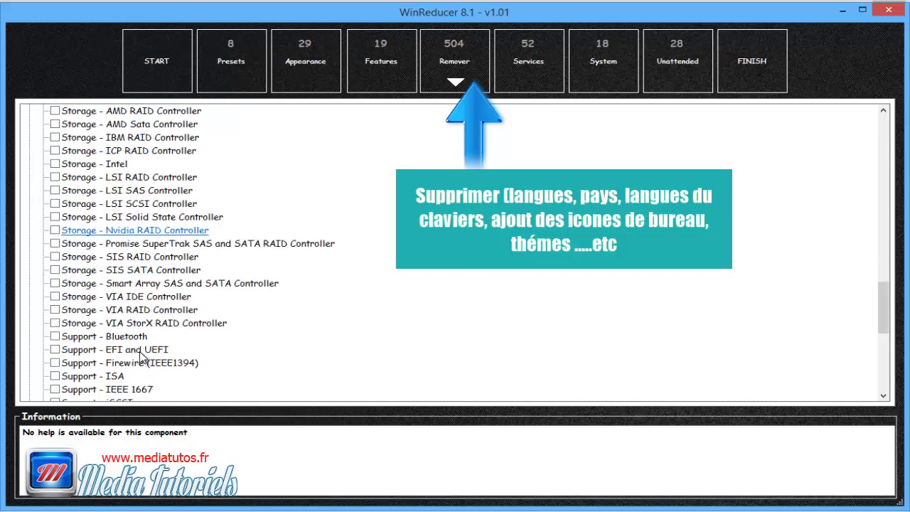
scroll(140, 356, up, 20)
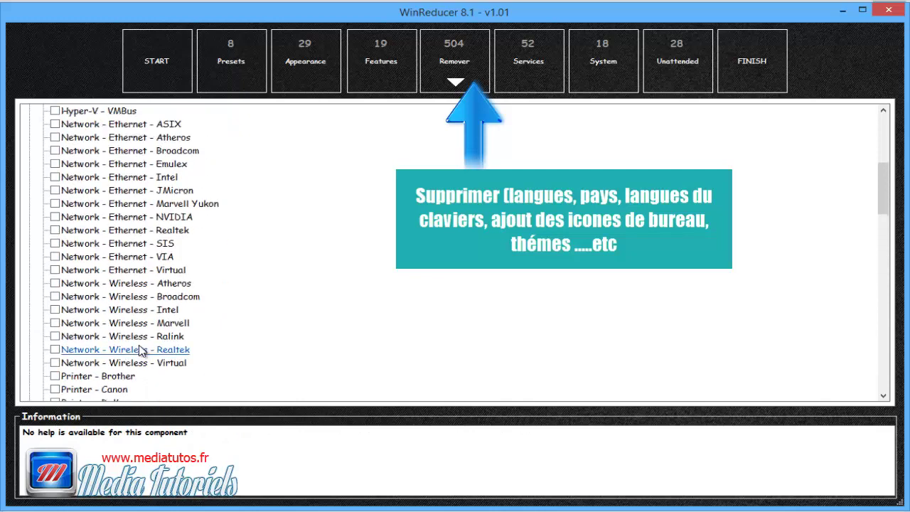
click(30, 138)
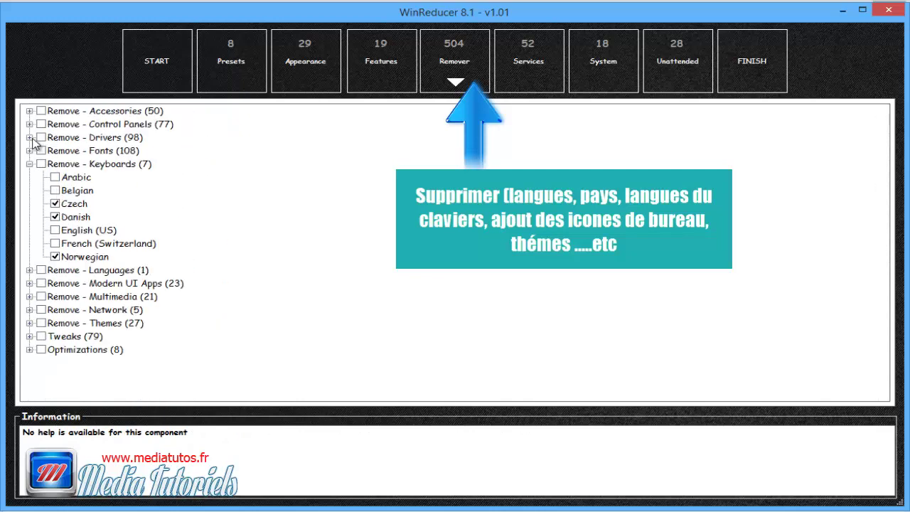
click(30, 270)
click(30, 270)
Step: Mark the Zune Music app for removal under Modern UI Apps
click(30, 284)
scroll(107, 274, down, 2)
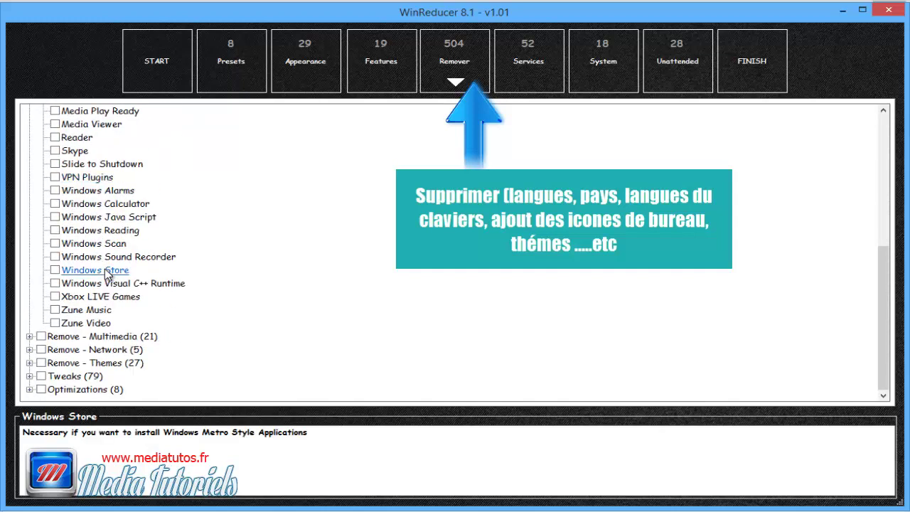
click(56, 311)
click(30, 338)
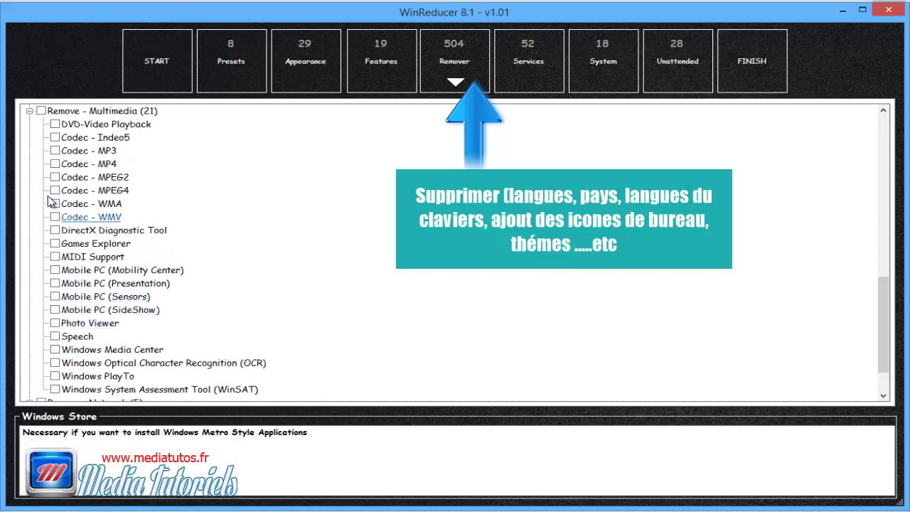
scroll(135, 336, down, 2)
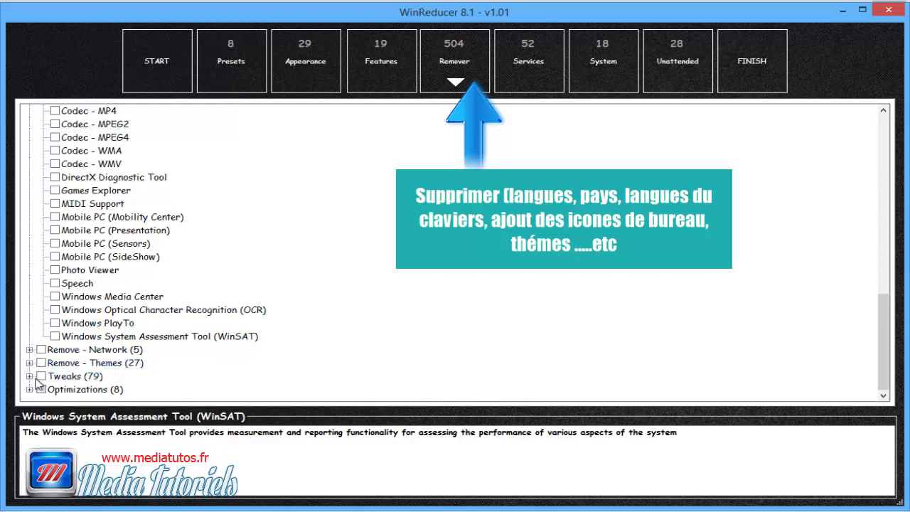
click(29, 377)
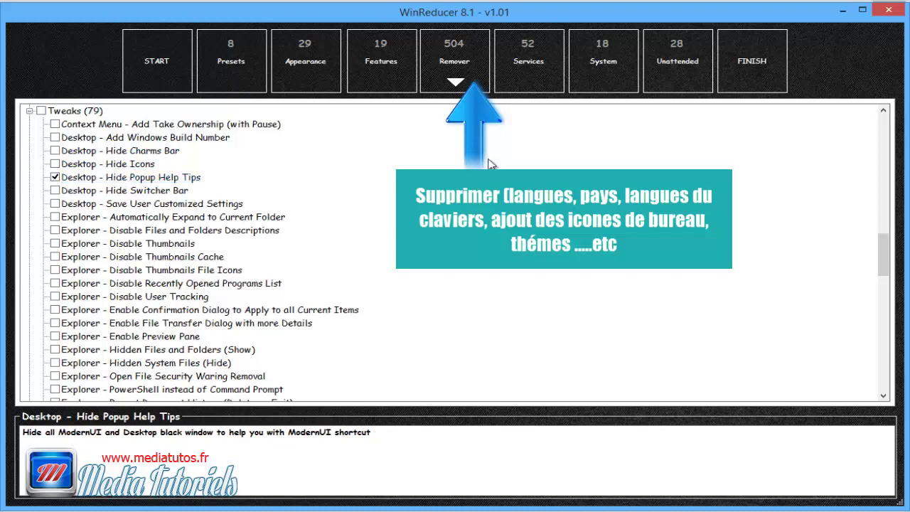
Step: Tick Save User Customized Settings, Disable Taskbar Grouping and the Net Framework Cleanup optimization
click(55, 204)
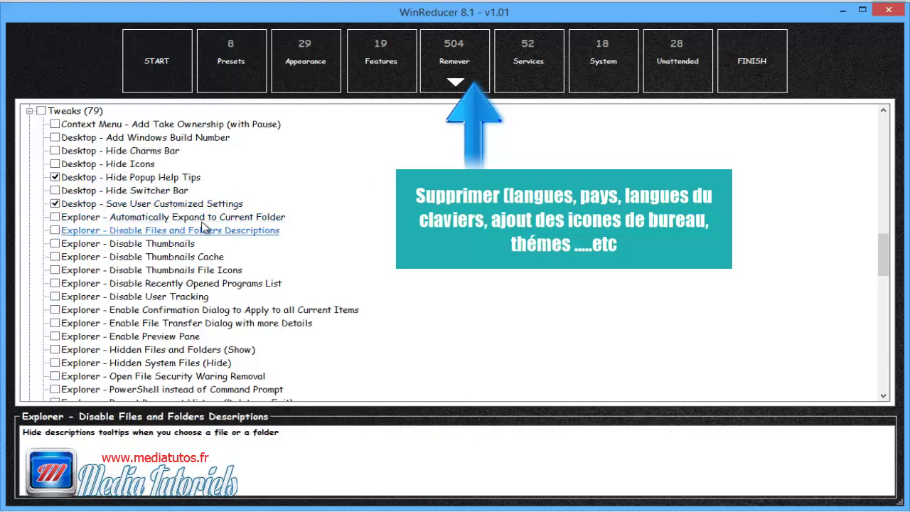
scroll(142, 246, down, 8)
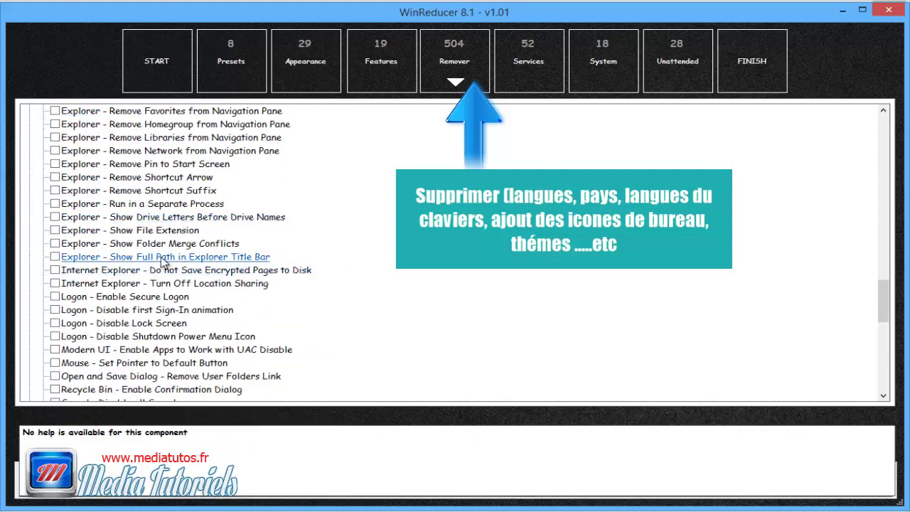
scroll(158, 297, down, 3)
scroll(158, 296, down, 3)
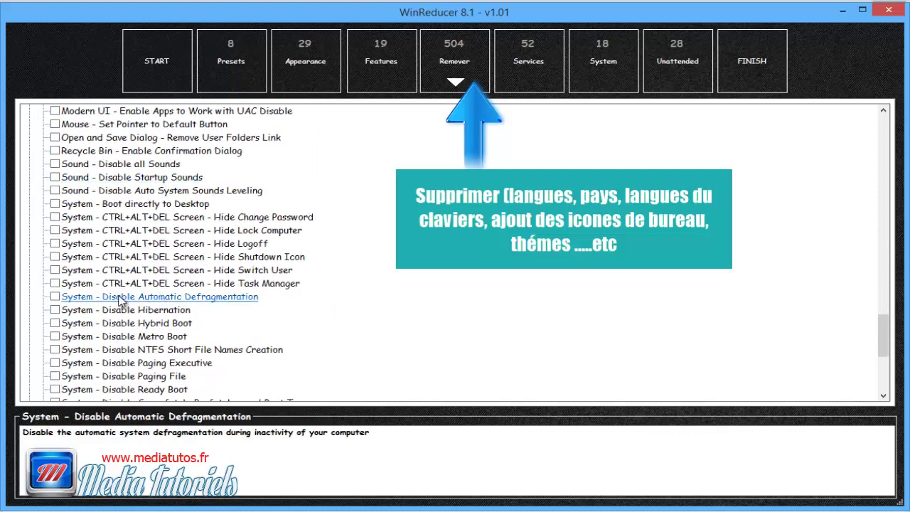
scroll(164, 300, down, 2)
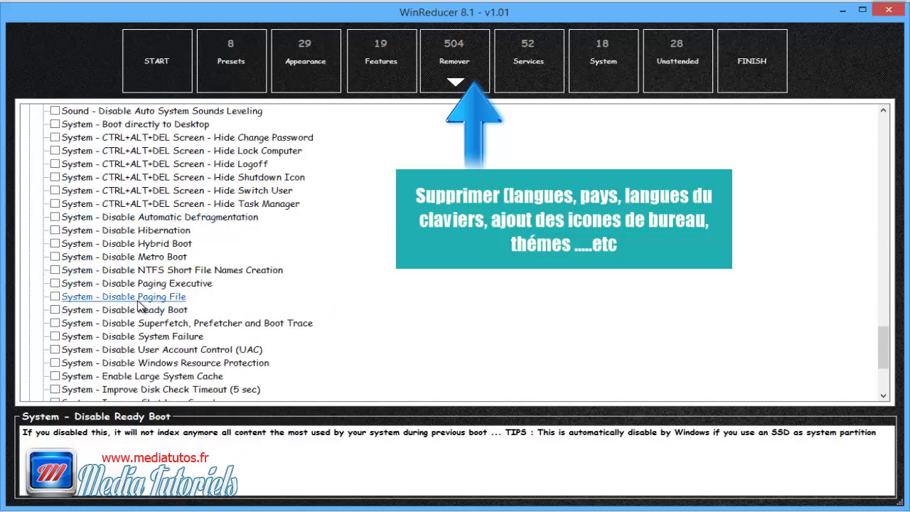
scroll(164, 303, down, 4)
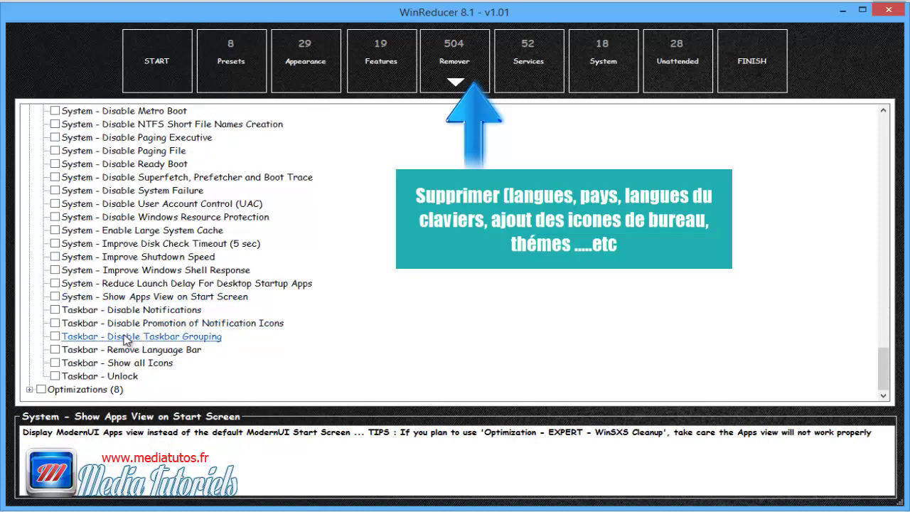
click(54, 337)
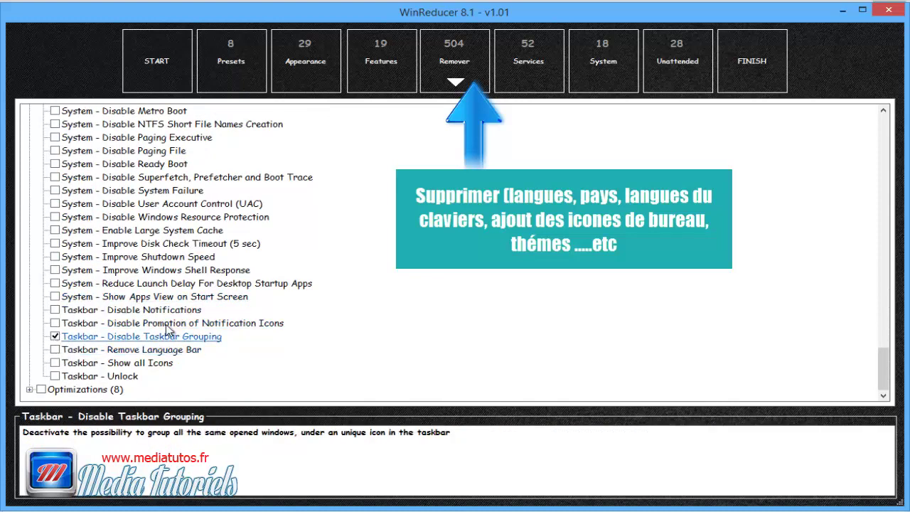
click(29, 390)
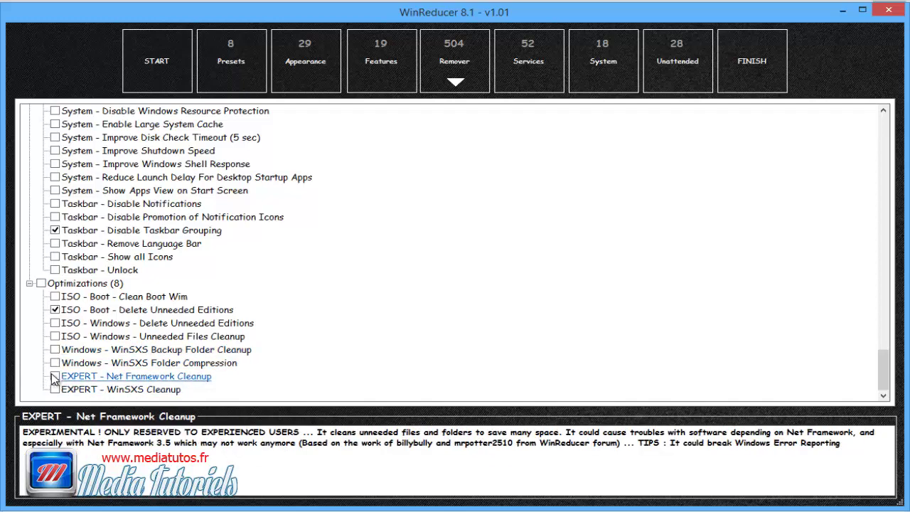
click(55, 377)
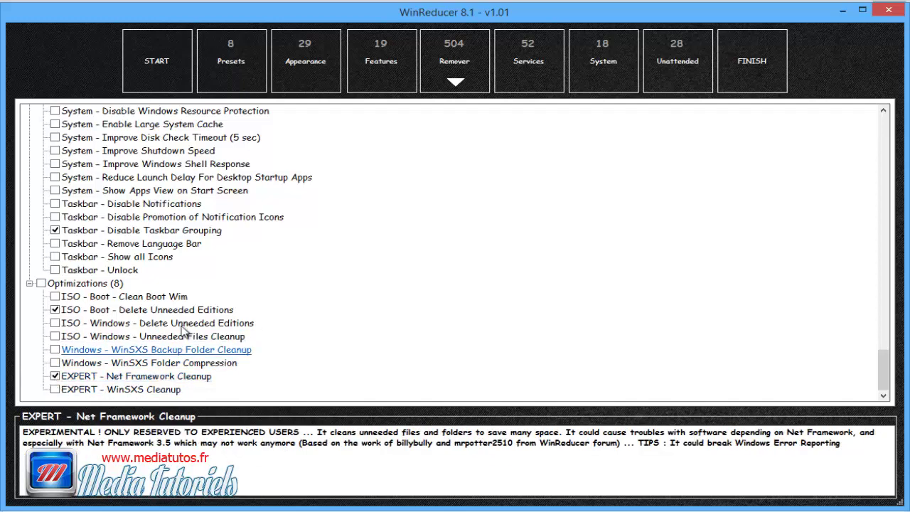
Step: In Services, set ActiveX to Automatic, App Readiness to Automatic (Delayed) and Beep to Disabled
click(536, 56)
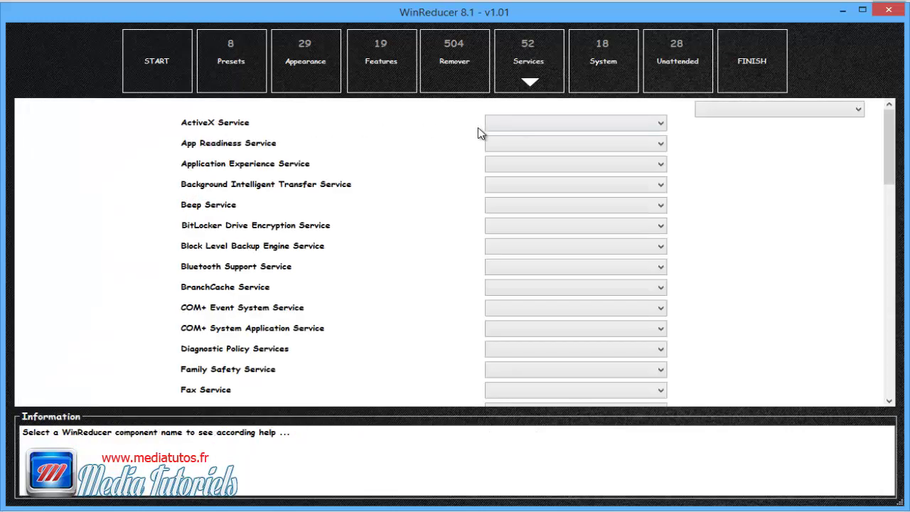
click(524, 125)
click(539, 159)
click(519, 144)
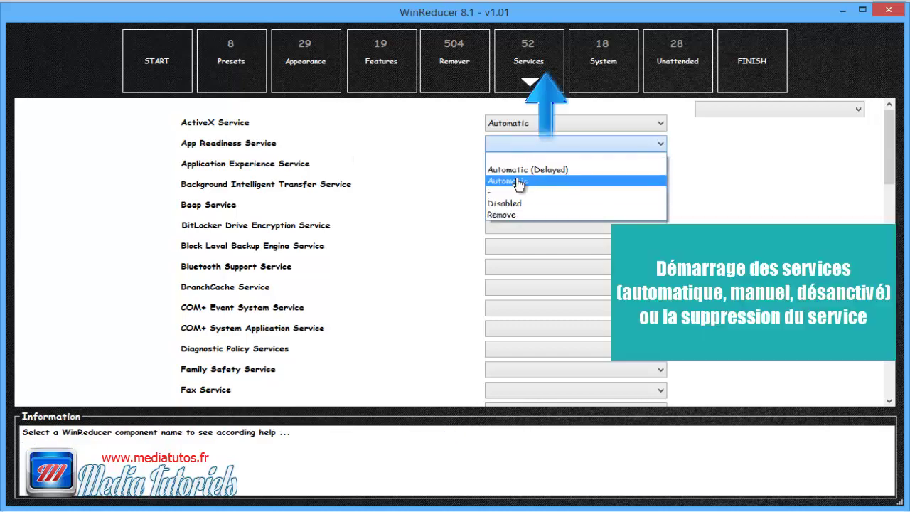
click(518, 172)
scroll(213, 220, down, 1)
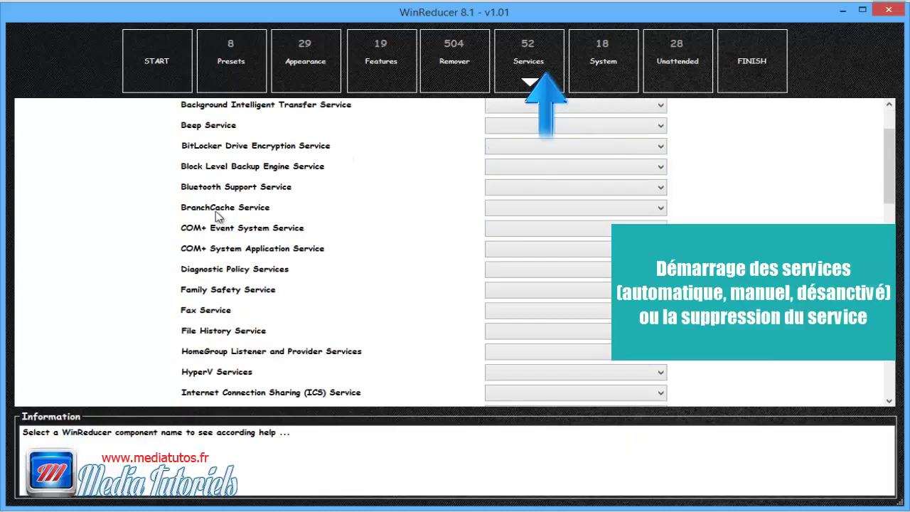
scroll(217, 217, up, 1)
click(537, 208)
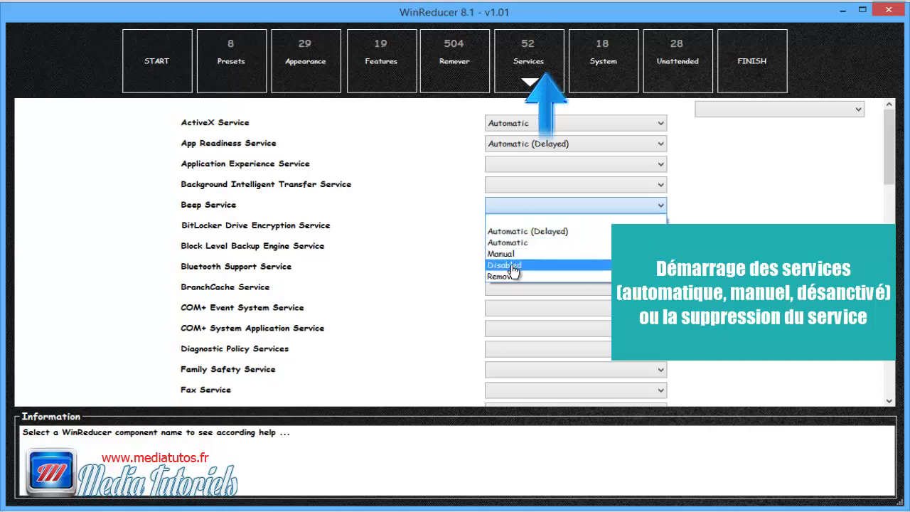
click(513, 266)
Step: Mark Windows Firewall Service for removal and show the System integration settings
scroll(213, 288, down, 15)
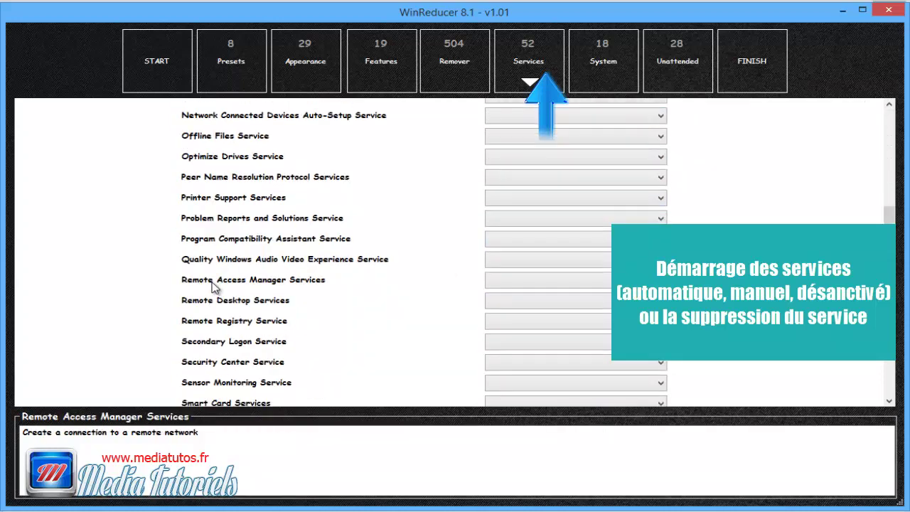
scroll(271, 283, down, 3)
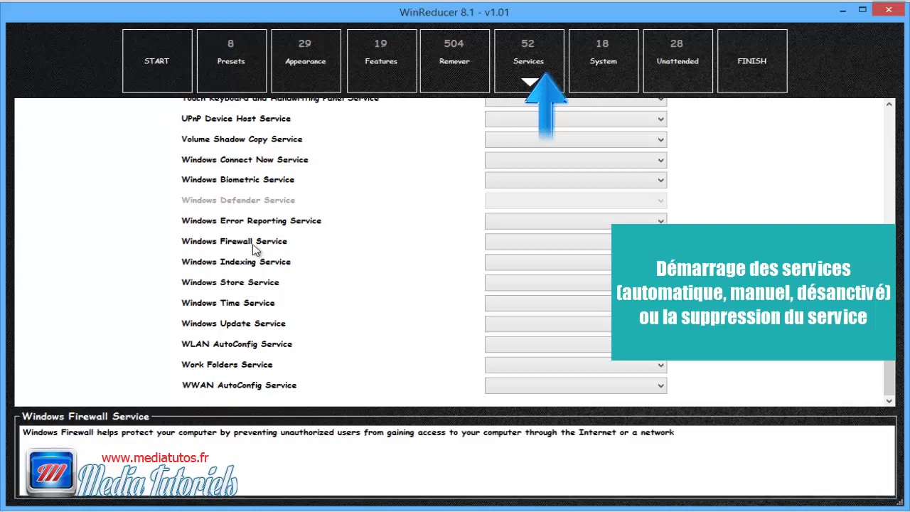
click(518, 243)
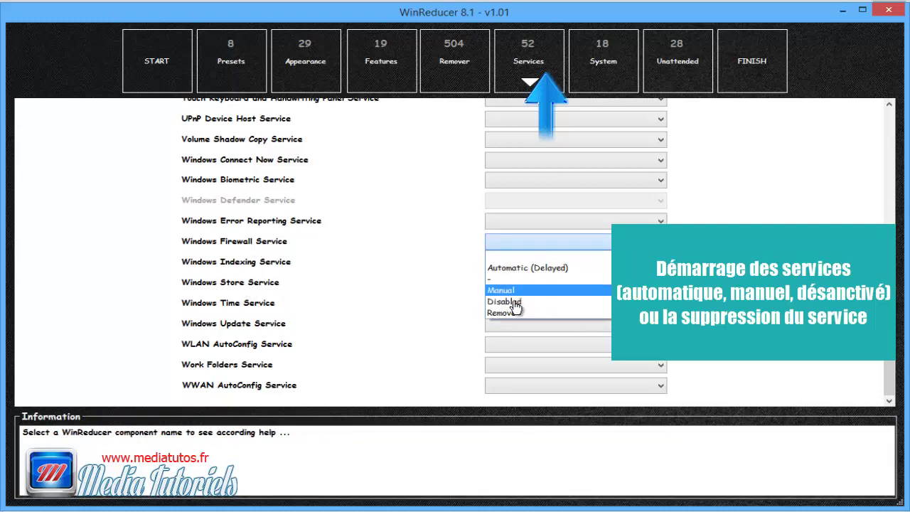
click(518, 311)
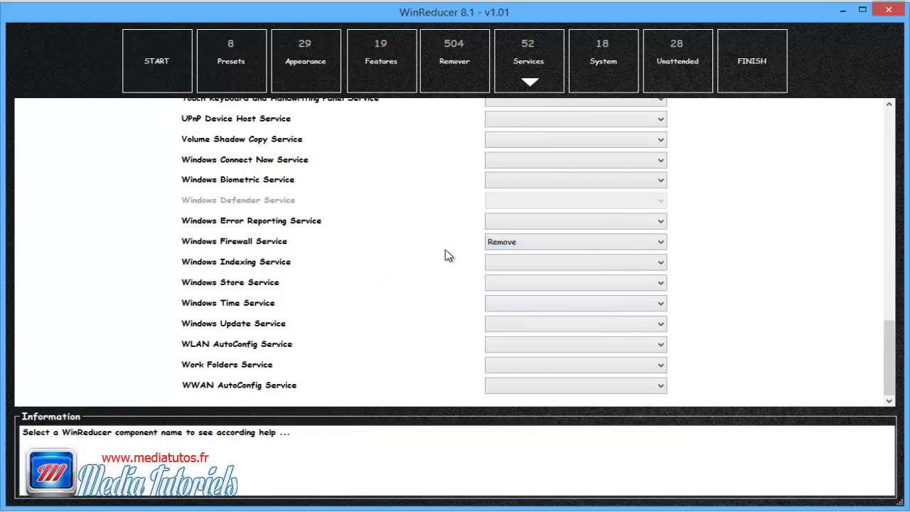
click(596, 71)
click(182, 216)
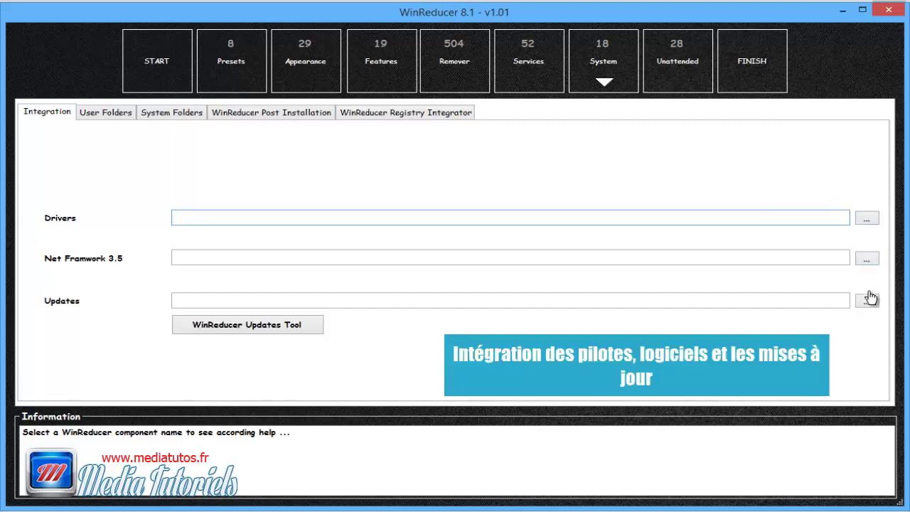
Step: Launch the WinReducer Updates Tool from the System > Integration page
click(261, 325)
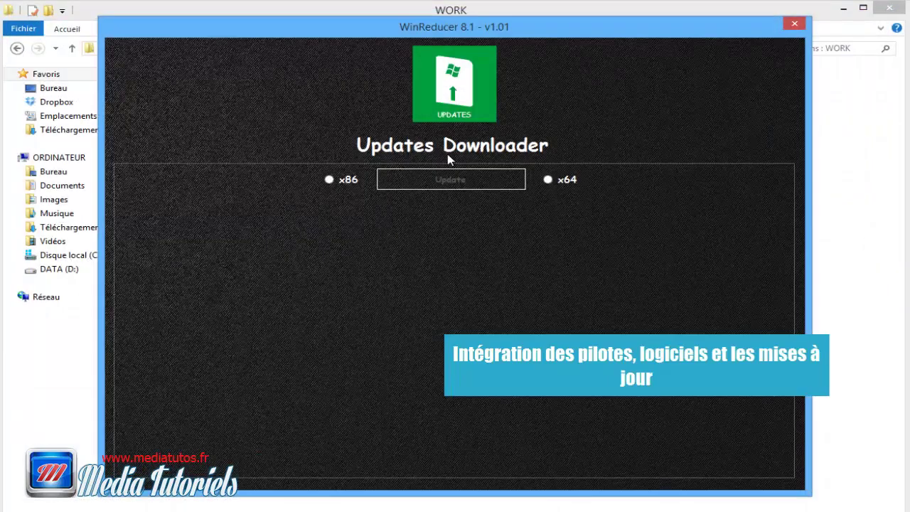
Step: Choose x86, load the updates catalog, and browse the Drivers category
click(349, 179)
click(470, 188)
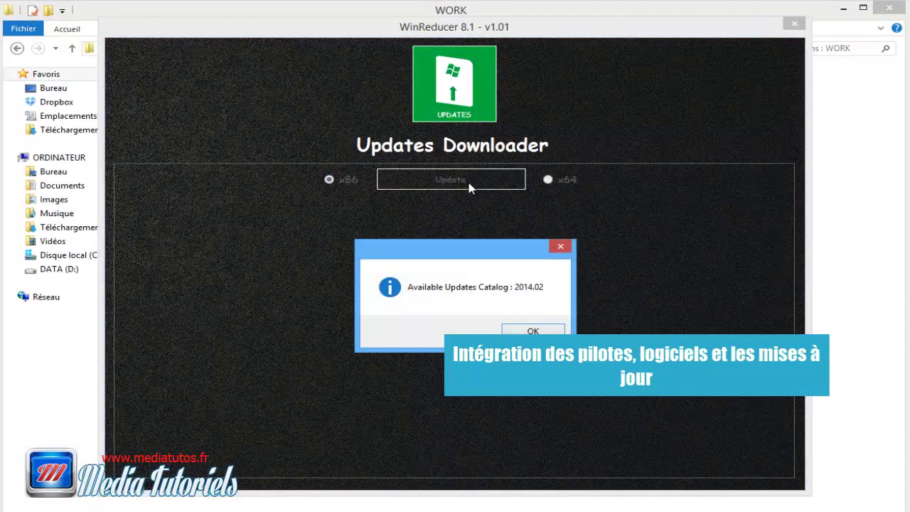
click(507, 333)
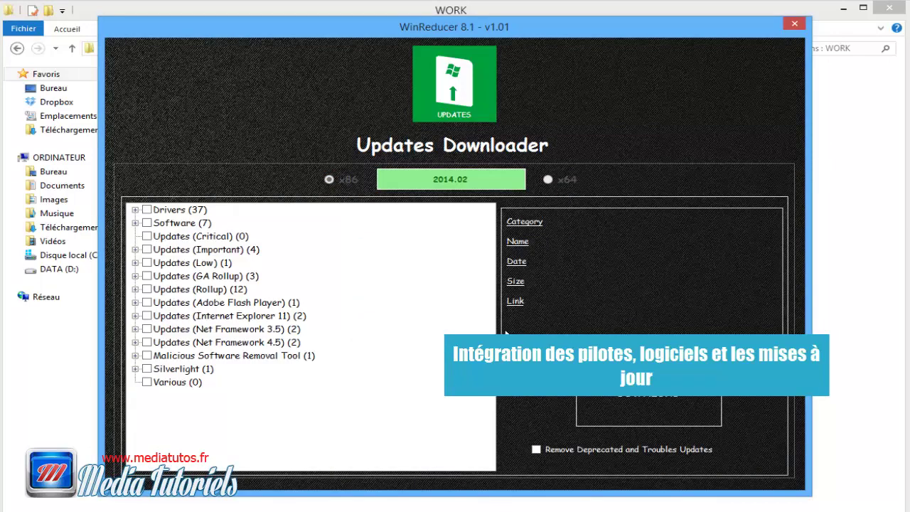
click(135, 210)
scroll(235, 313, down, 9)
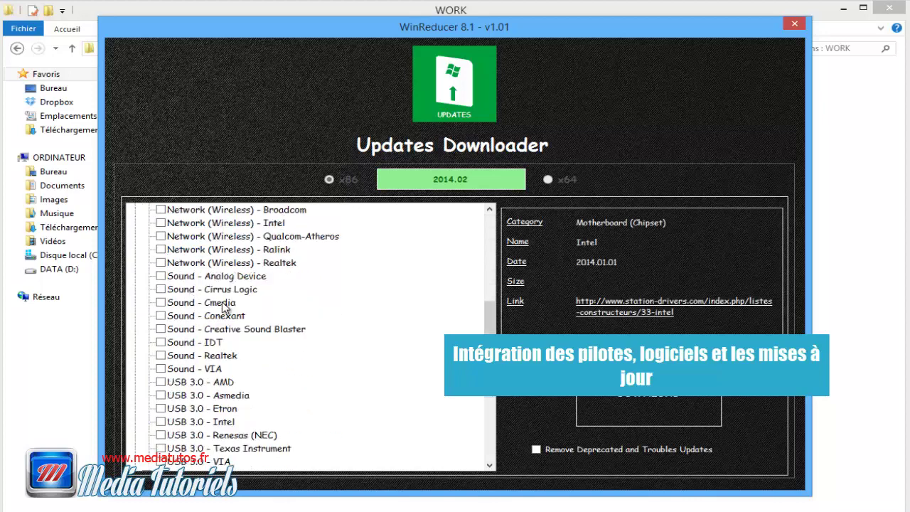
scroll(237, 321, down, 1)
scroll(236, 322, up, 1)
scroll(237, 322, down, 1)
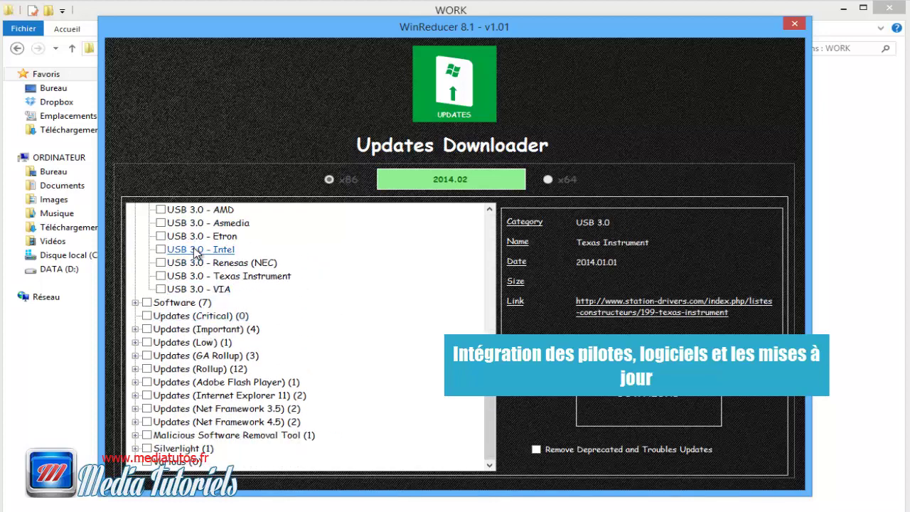
scroll(198, 253, up, 6)
scroll(198, 253, up, 3)
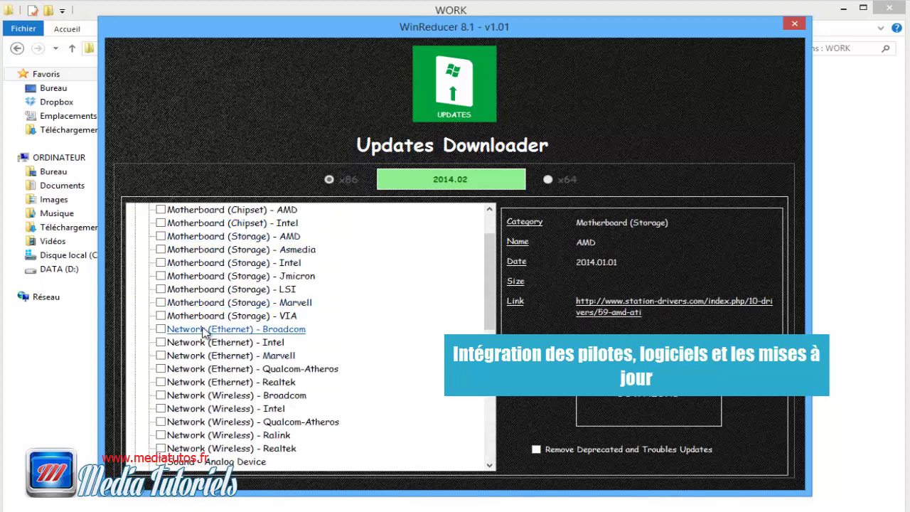
scroll(187, 342, down, 8)
scroll(187, 347, down, 1)
Step: Tick Chrome, Firefox, XBMC, Media Player Classic, Net Framework 4.5 and 3.5, then download them
click(135, 302)
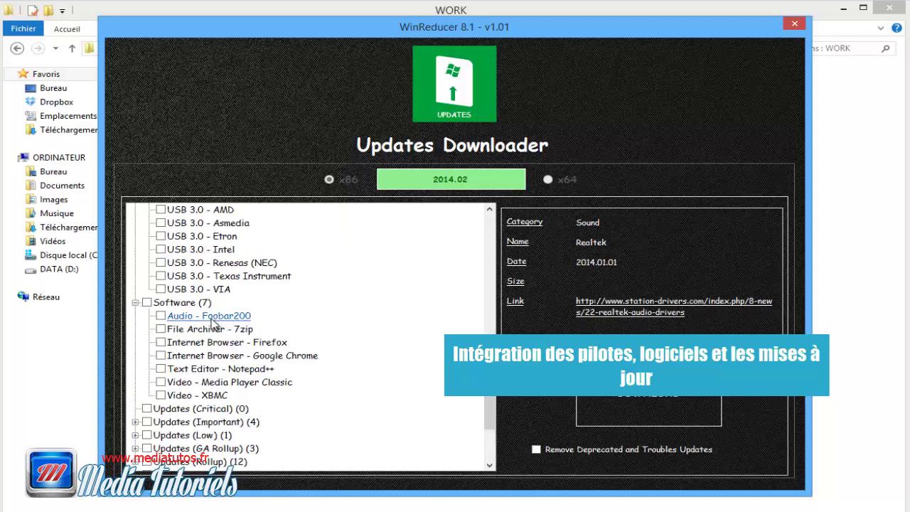
click(161, 356)
click(161, 342)
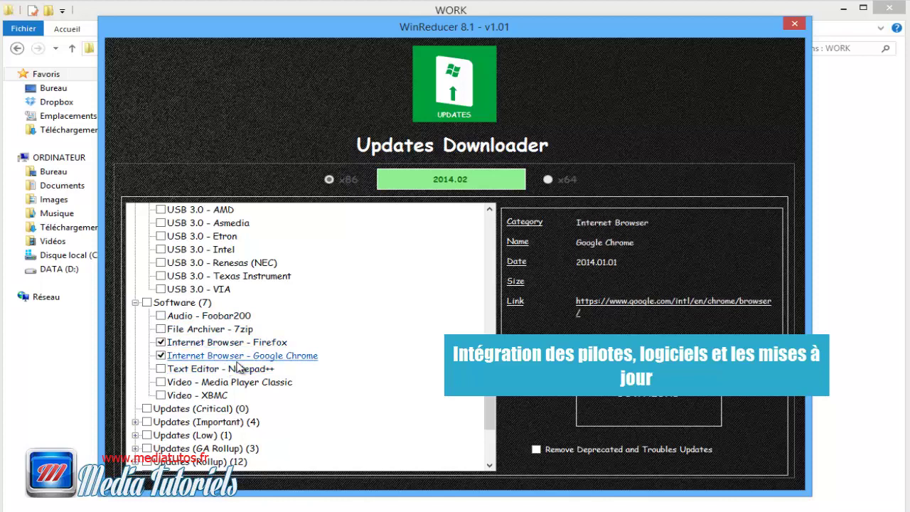
scroll(239, 367, down, 1)
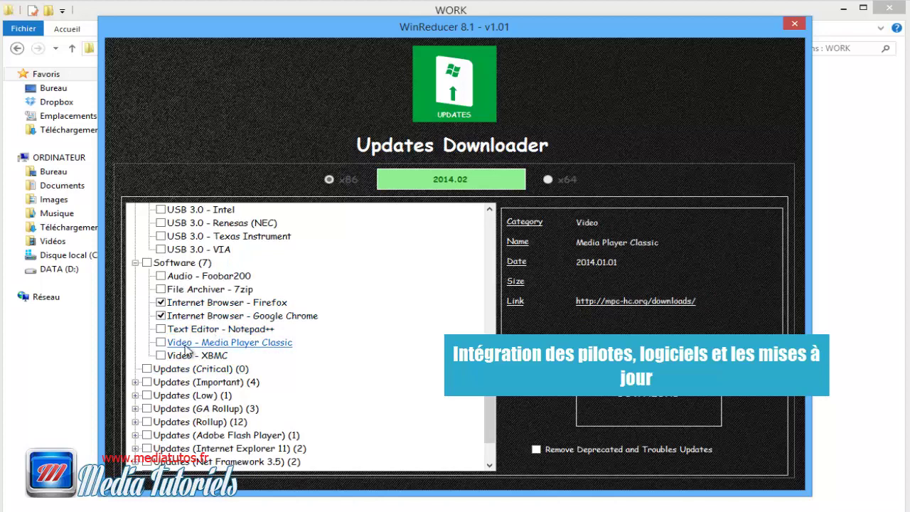
click(160, 356)
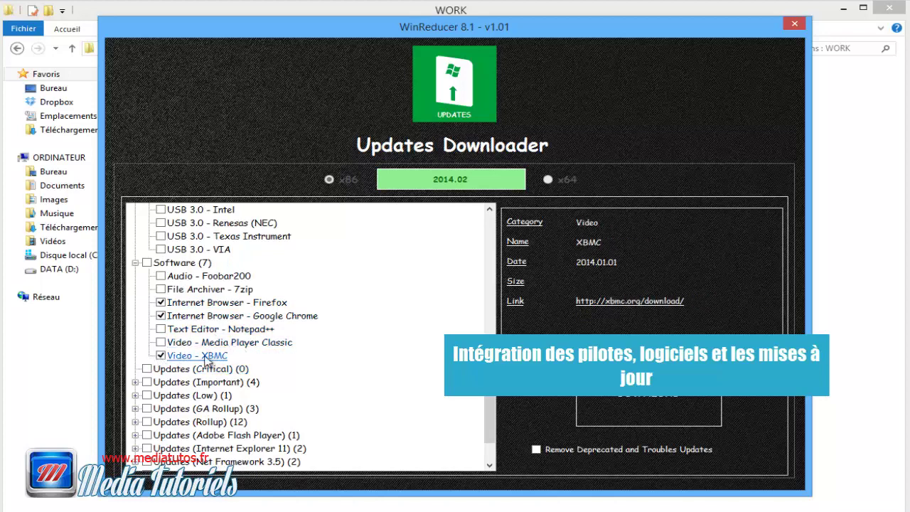
click(161, 342)
scroll(258, 366, down, 2)
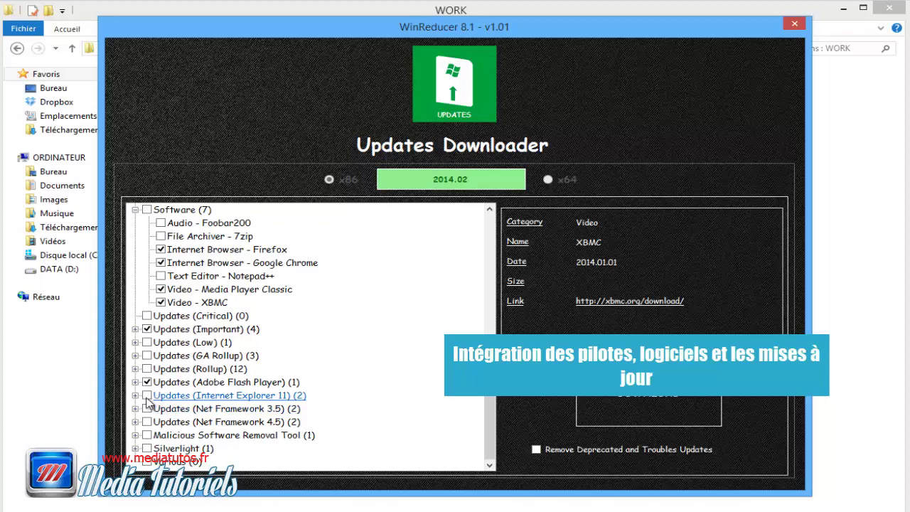
click(146, 422)
click(153, 409)
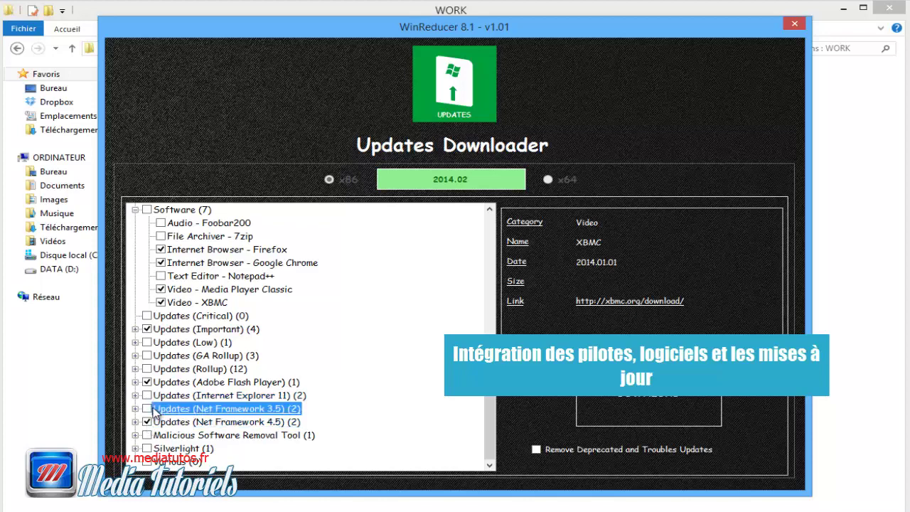
click(638, 403)
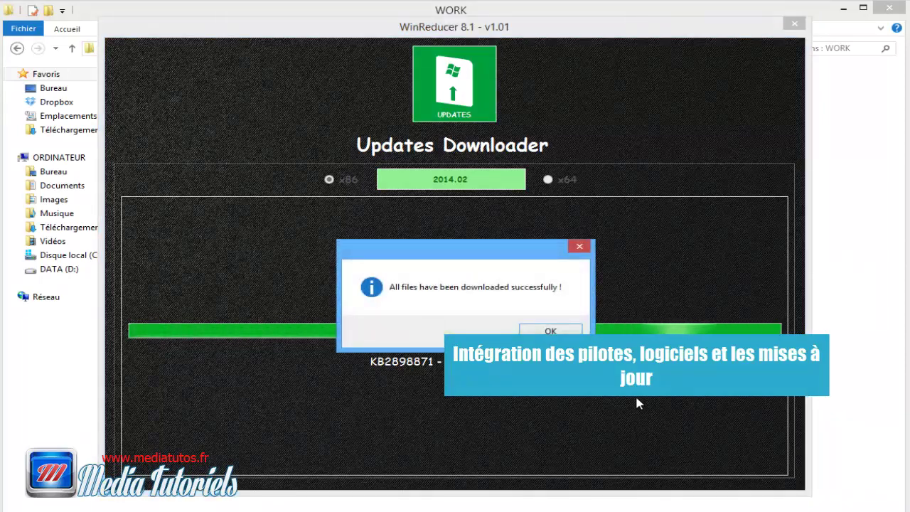
Step: Dismiss the download-complete and exit messages, then close the Updates Downloader window
click(561, 332)
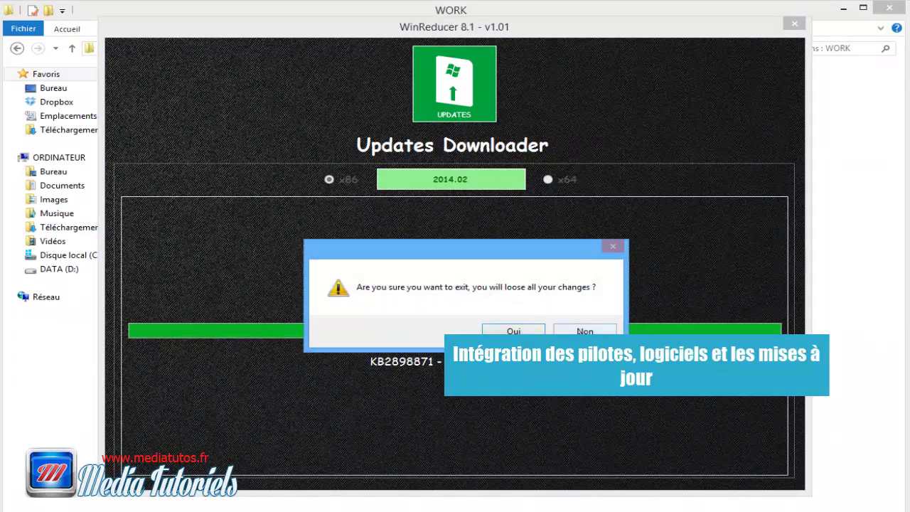
click(580, 331)
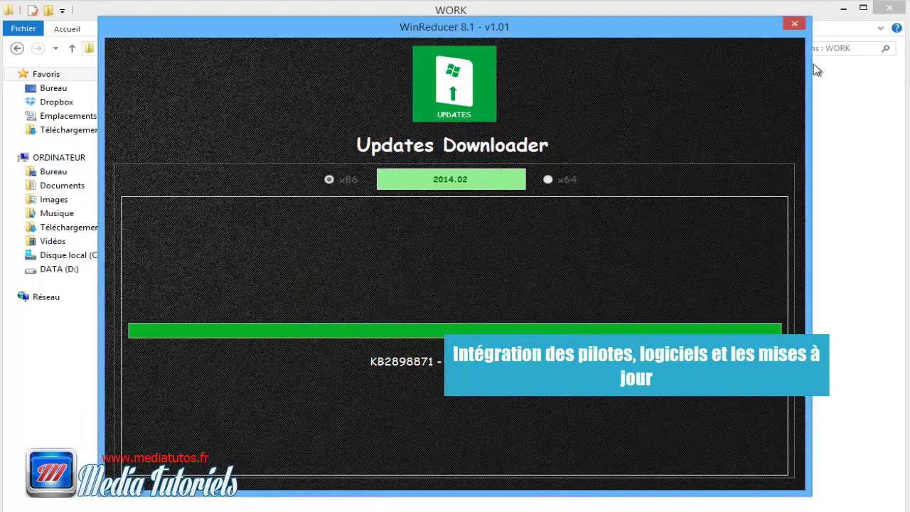
click(794, 24)
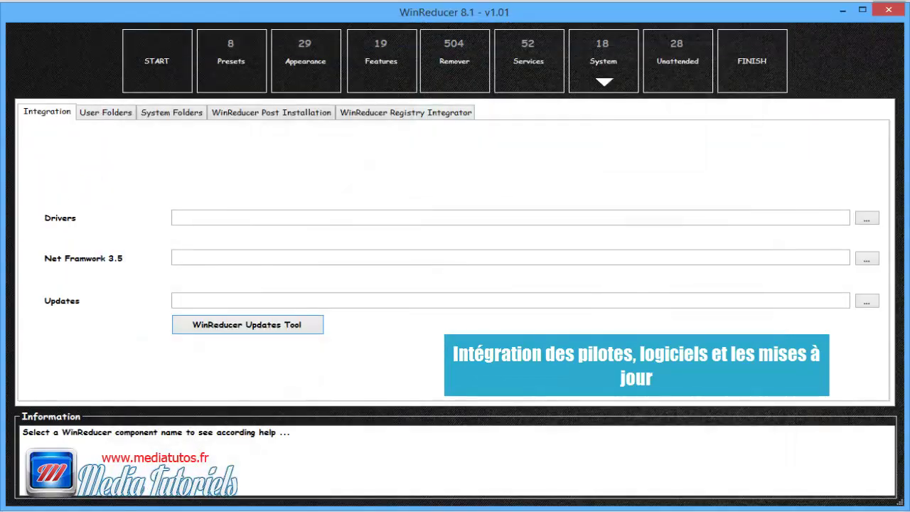
Step: Point the Updates field to WORK\INTEGRATE\UPDATES and show the User Folders settings
click(288, 302)
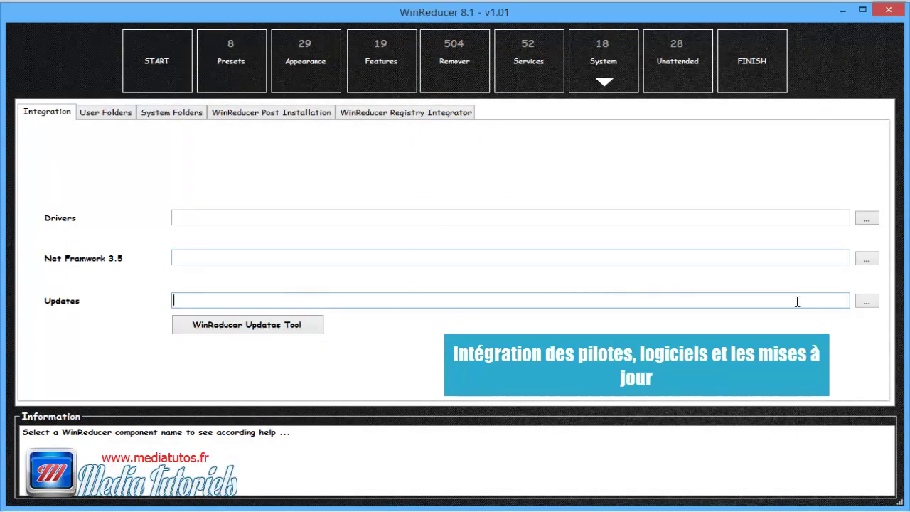
click(867, 302)
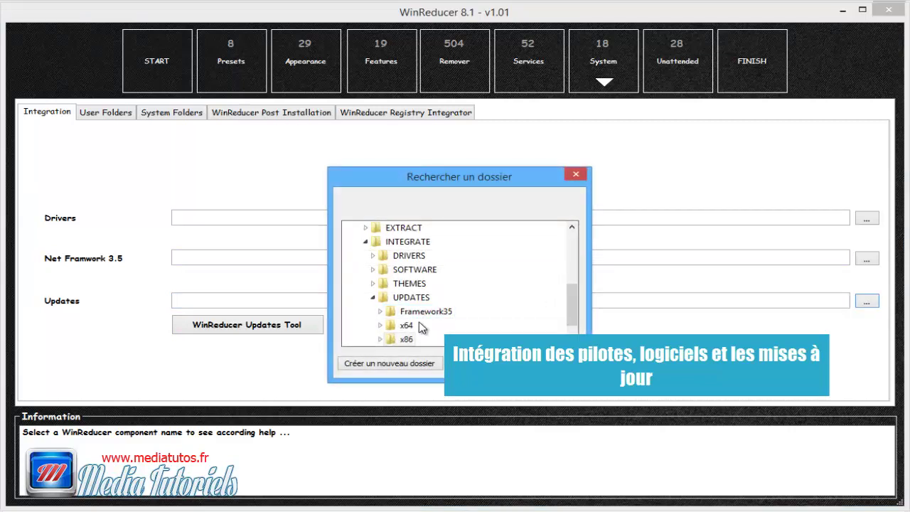
click(407, 297)
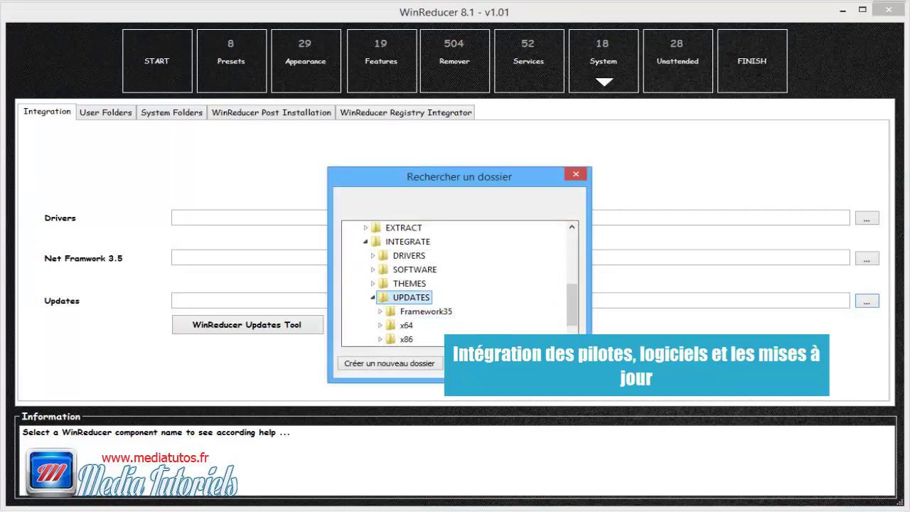
click(483, 363)
drag(475, 301, 132, 304)
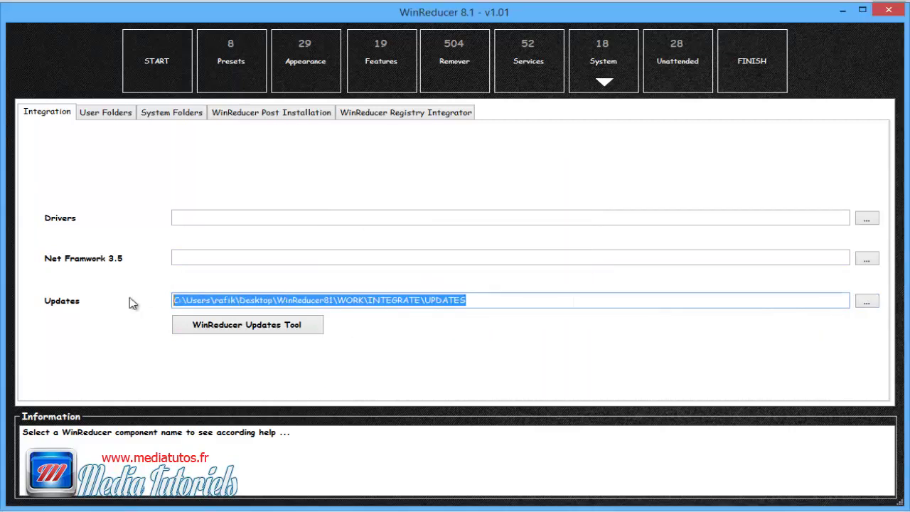
click(284, 259)
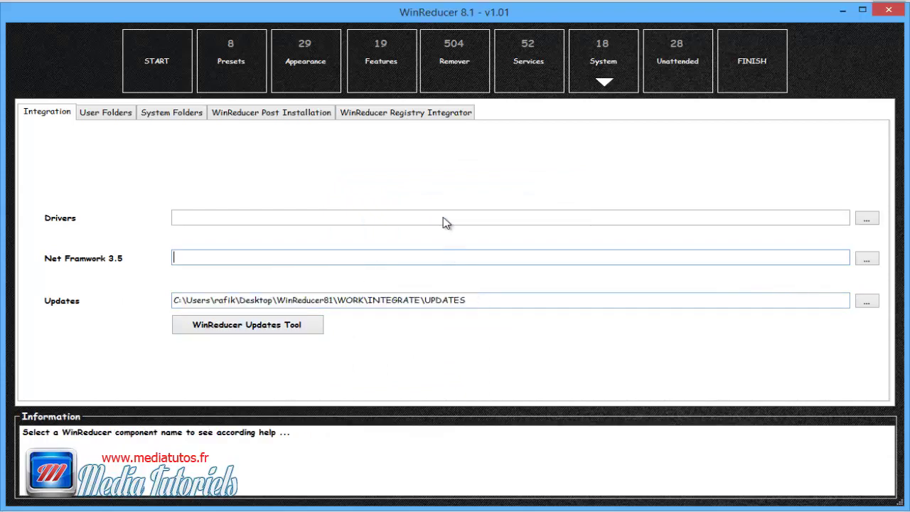
click(109, 116)
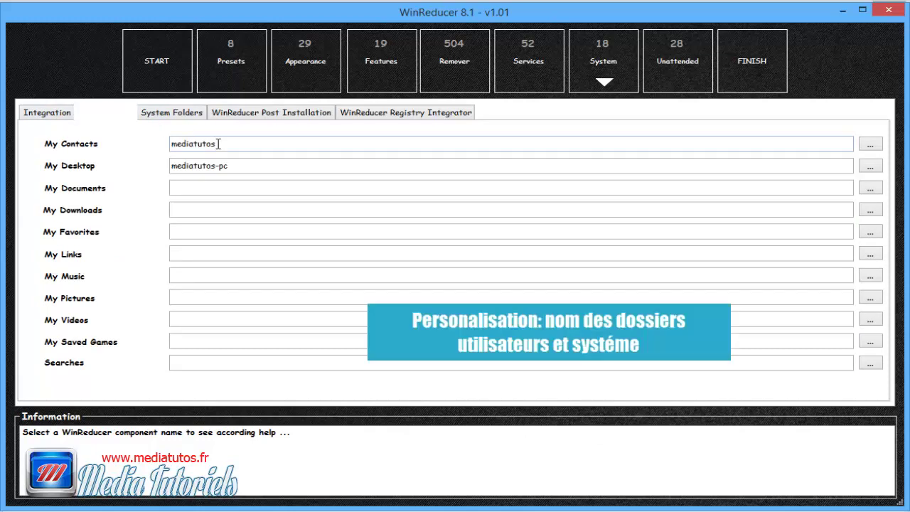
Step: Review the System Folders, Post Installation and Registry Integrator tabs, then go to Unattended
key(Tab)
key(Tab)
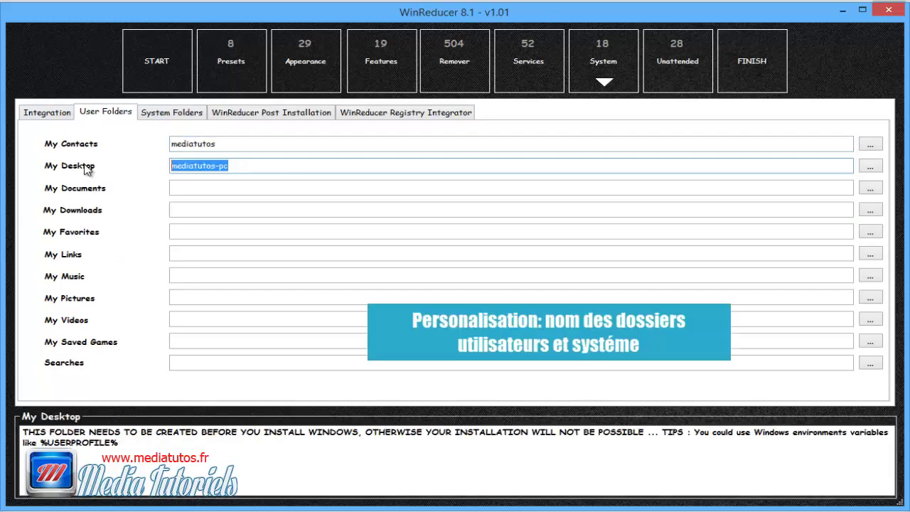
click(170, 115)
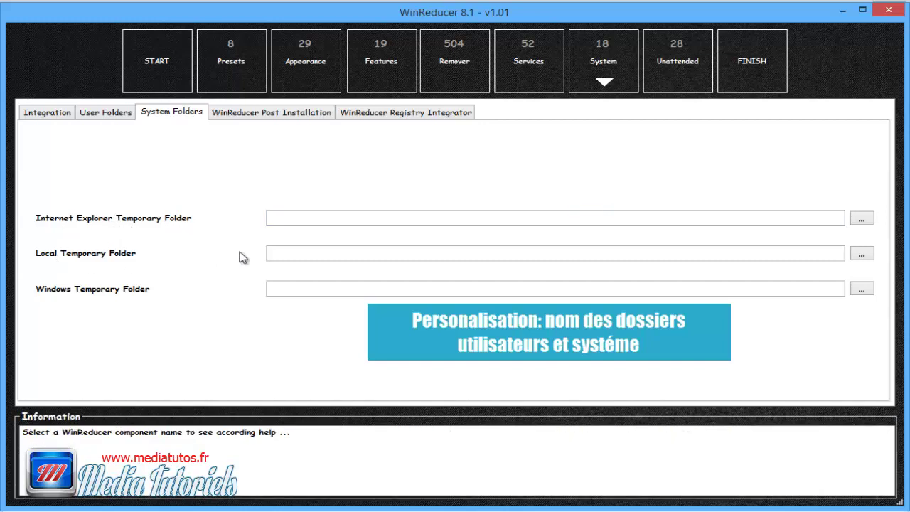
click(271, 289)
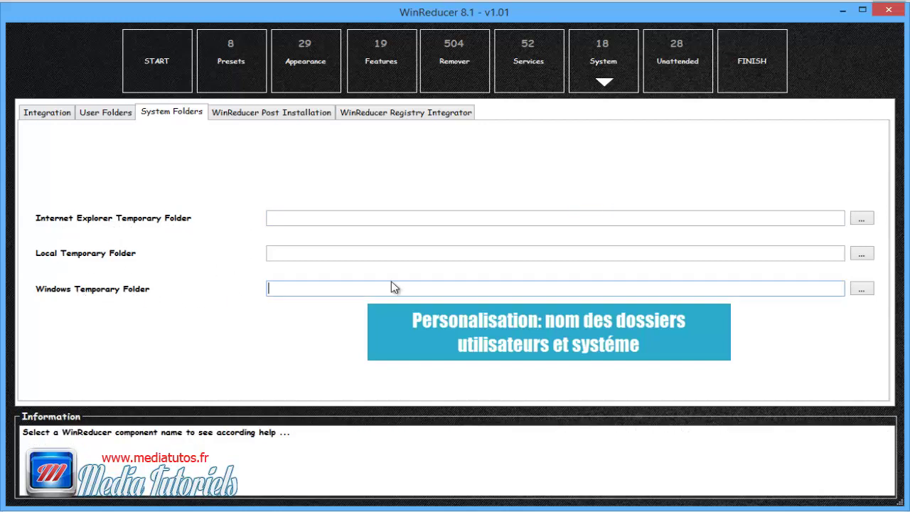
click(253, 116)
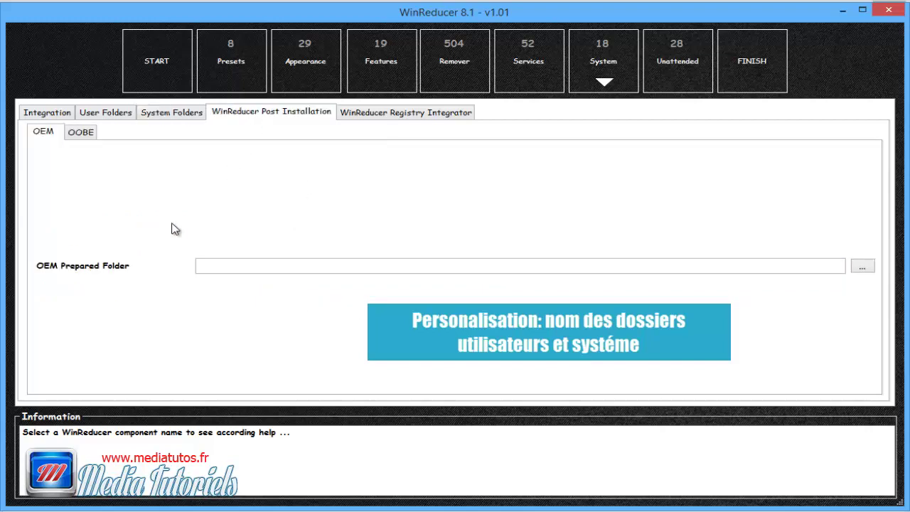
click(377, 116)
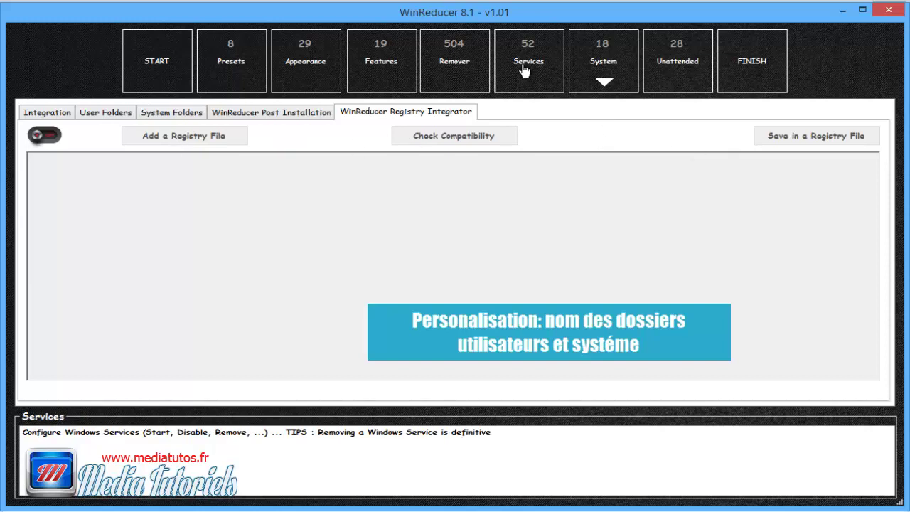
click(681, 71)
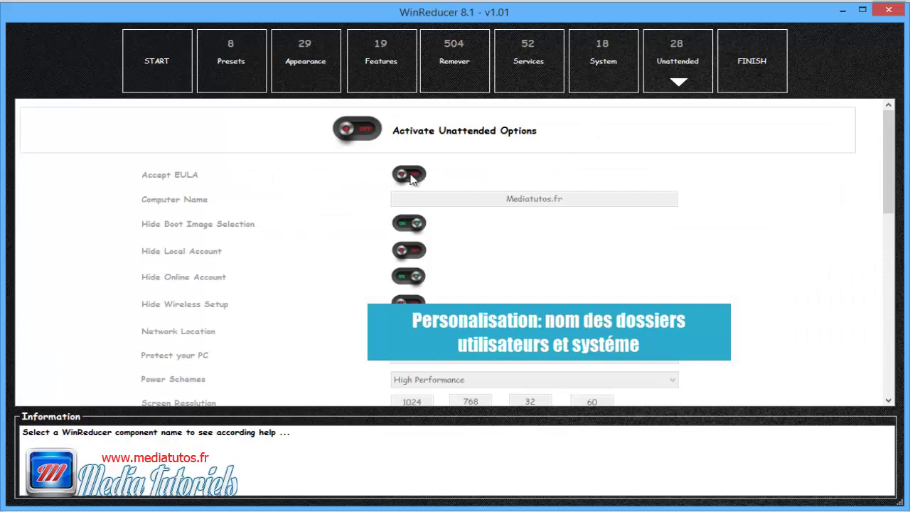
Step: Enable the unattended options, acknowledge the autounattend warning, and turn on Accept EULA
click(375, 137)
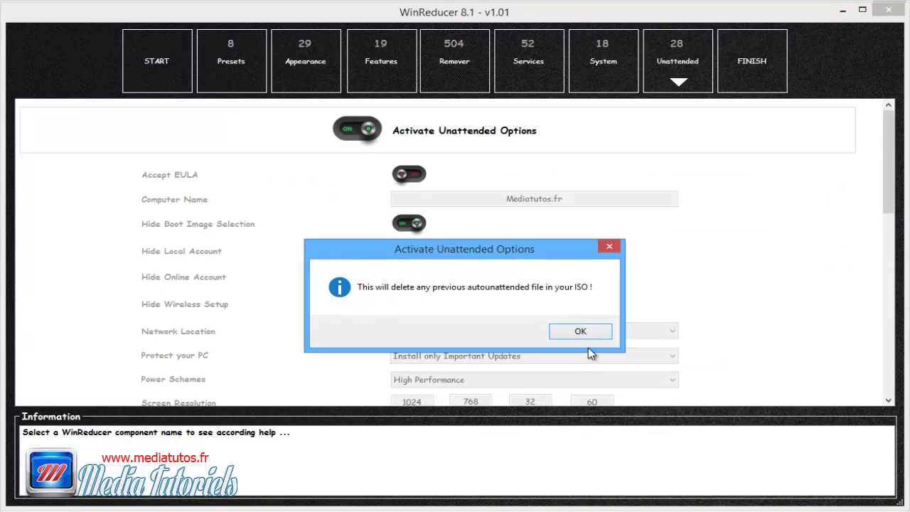
click(582, 332)
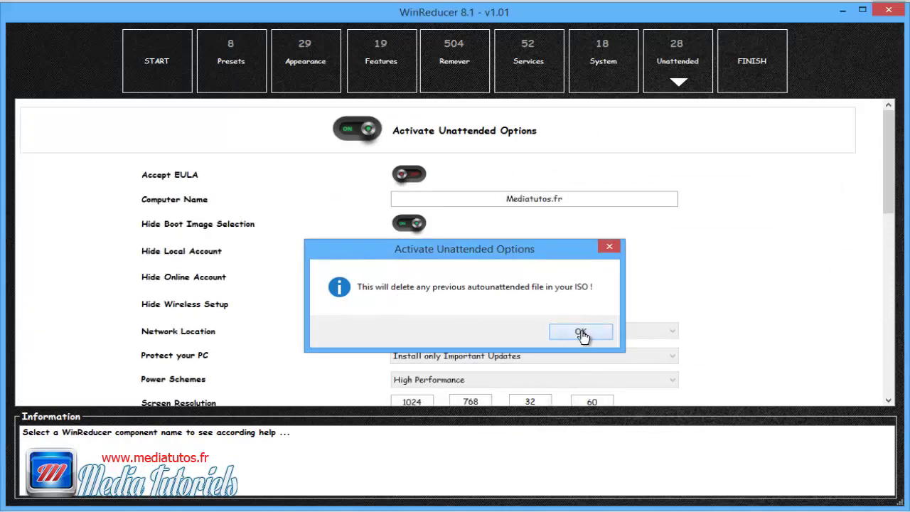
click(420, 177)
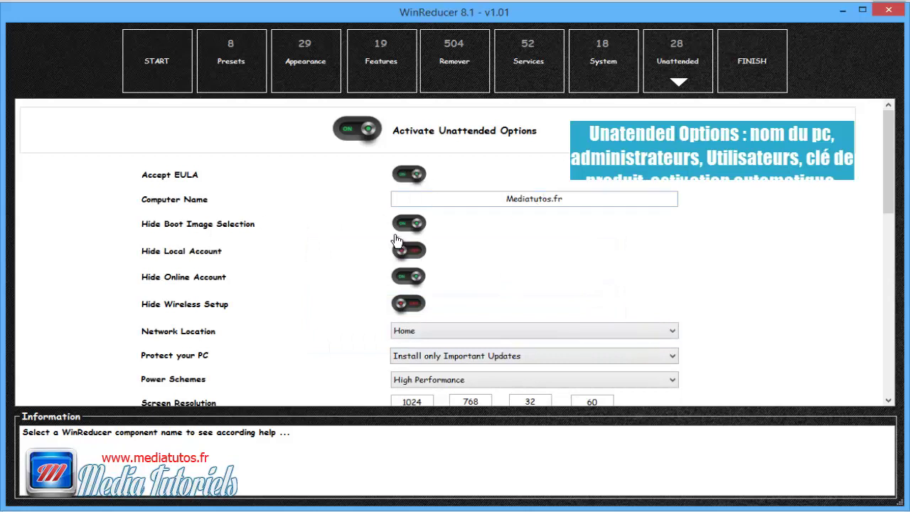
scroll(275, 285, down, 2)
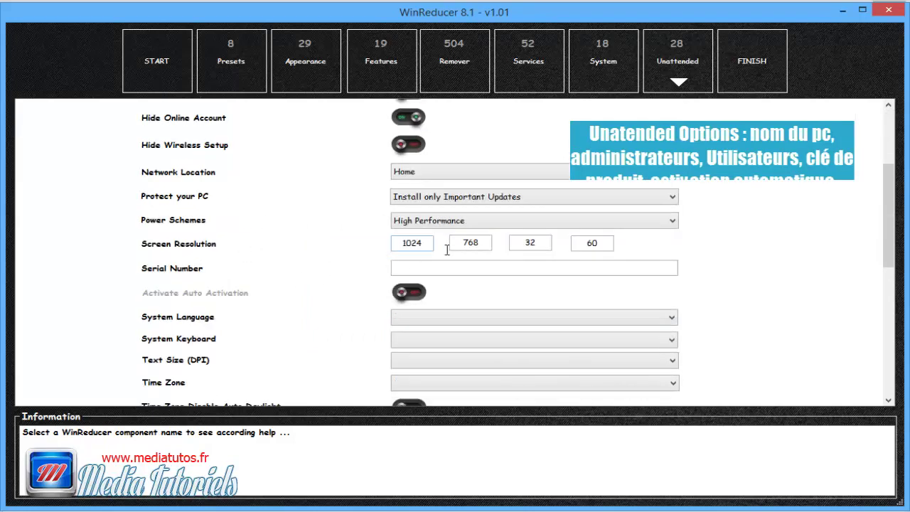
scroll(495, 272, up, 2)
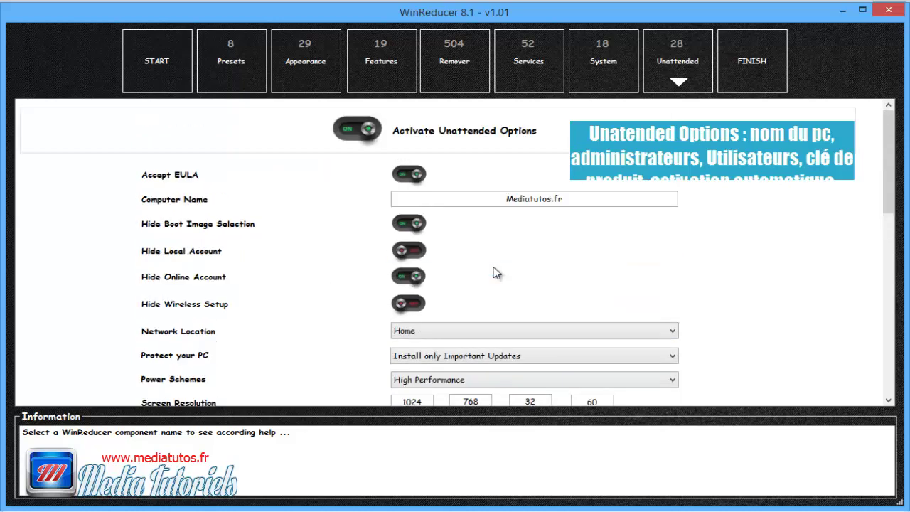
scroll(494, 272, down, 6)
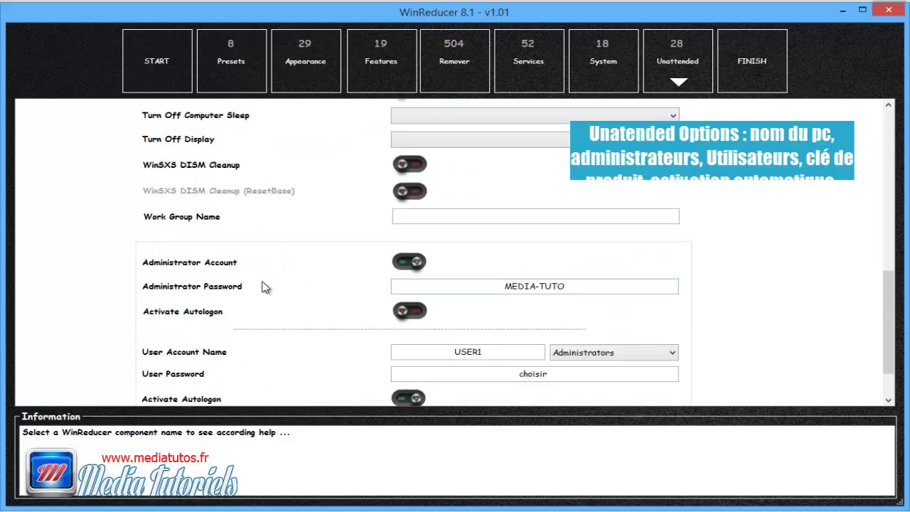
scroll(261, 287, down, 1)
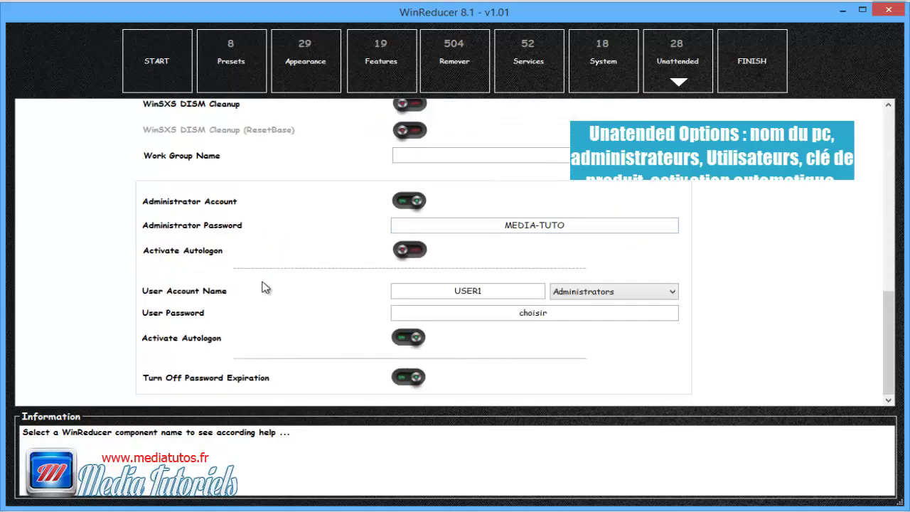
Step: Enter 'workgroup' as the Work Group Name, edit the user password field, and go to Finish
click(441, 155)
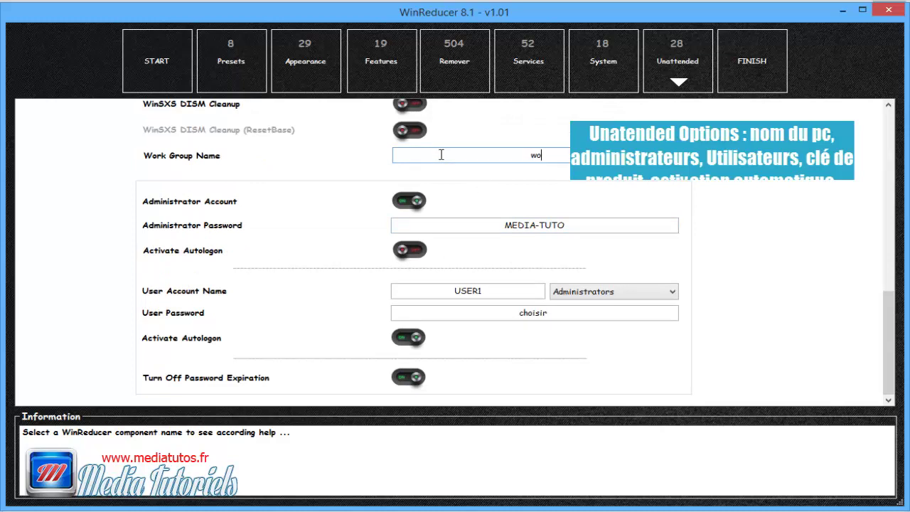
text(workgroup)
click(533, 315)
double_click(534, 315)
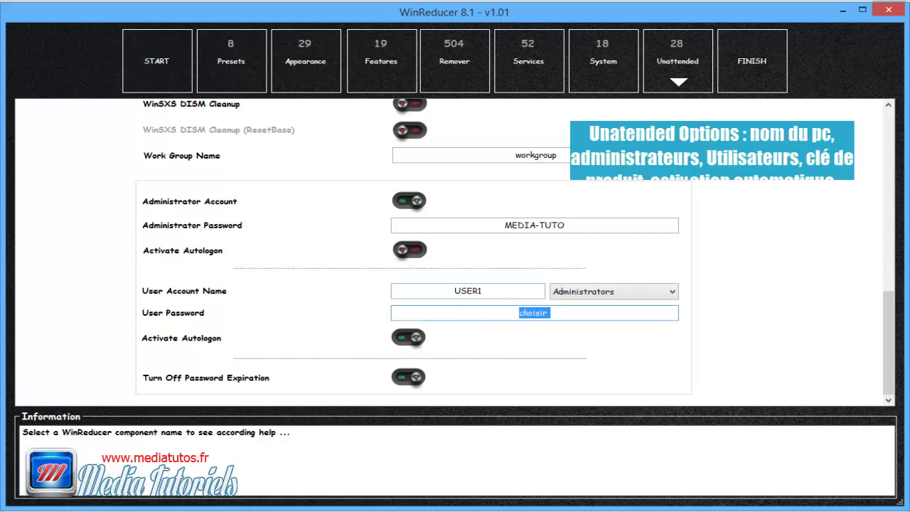
click(745, 74)
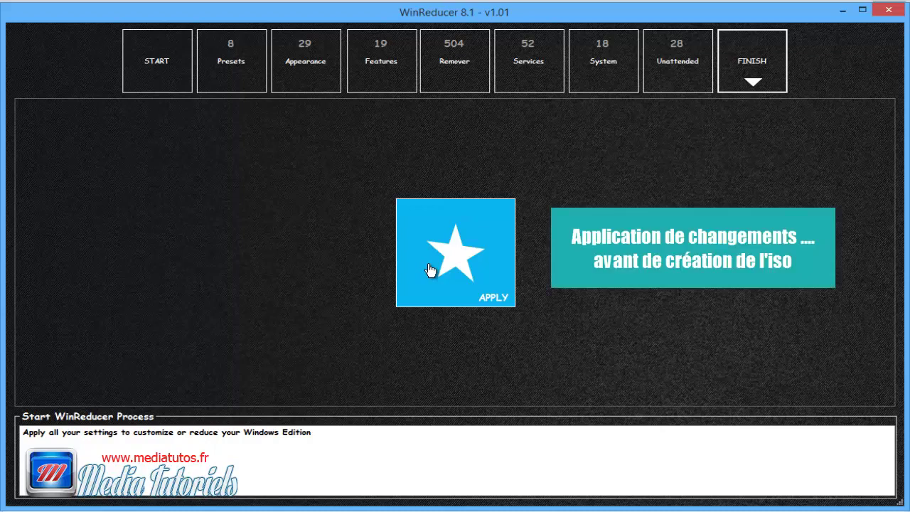
Step: Apply all chosen settings to the Windows 8.1 image and confirm starting the process
click(429, 270)
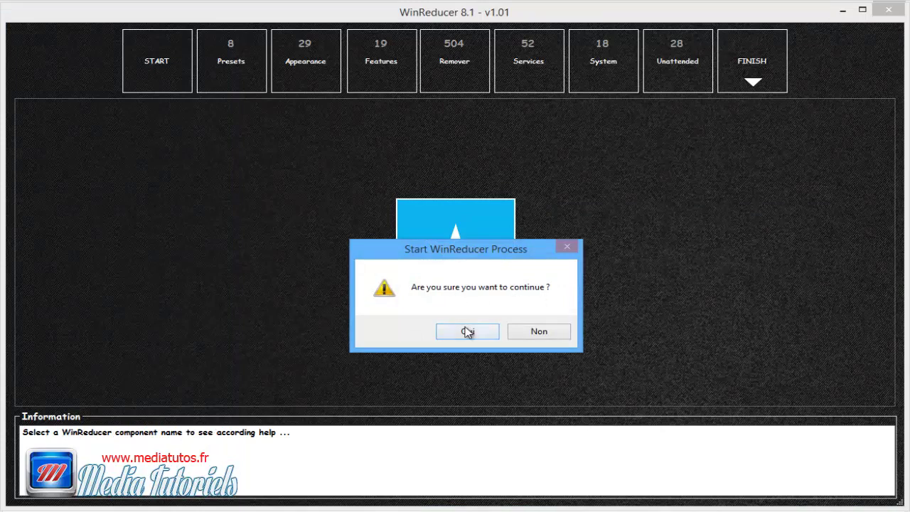
click(467, 332)
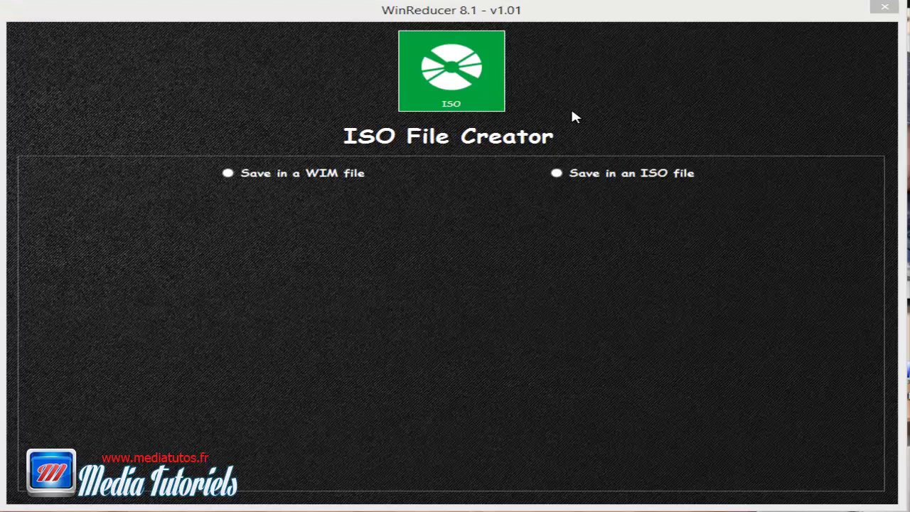
Step: Set the output to an ISO file in the Desktop's bureau folder, declining the first save prompt
click(557, 174)
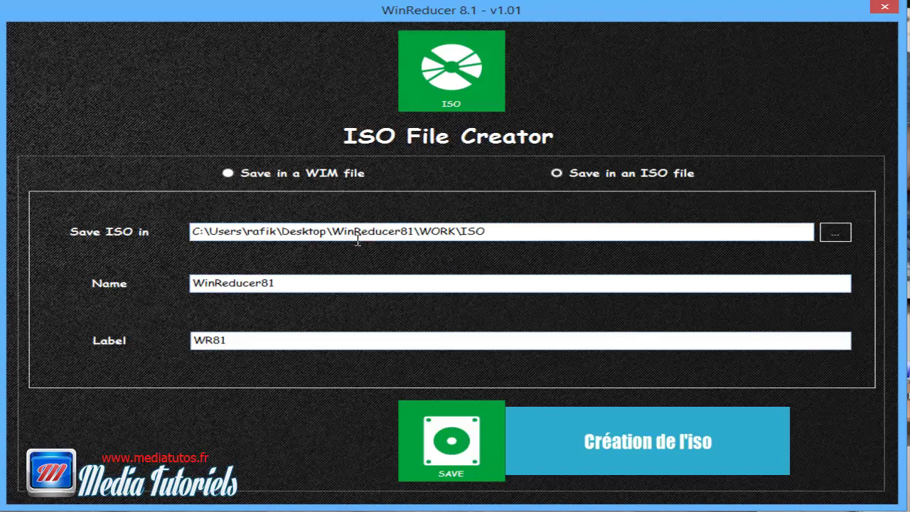
click(835, 235)
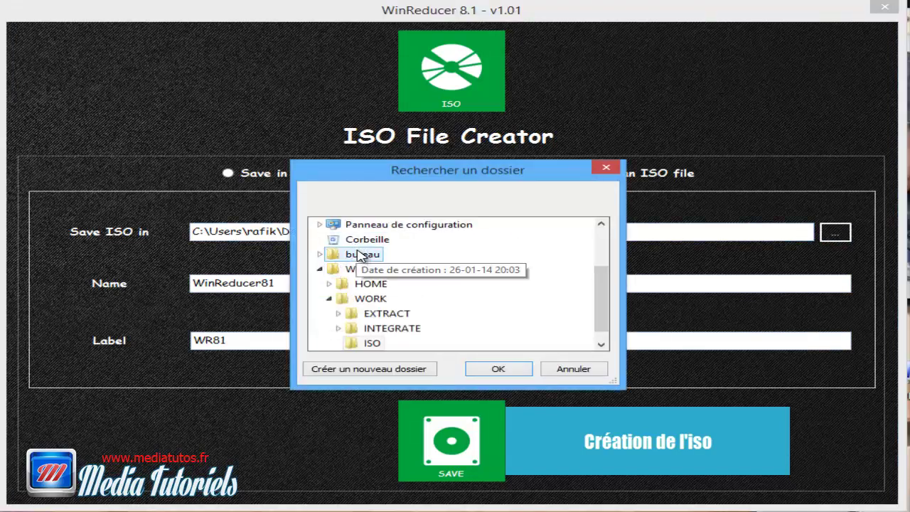
double_click(349, 254)
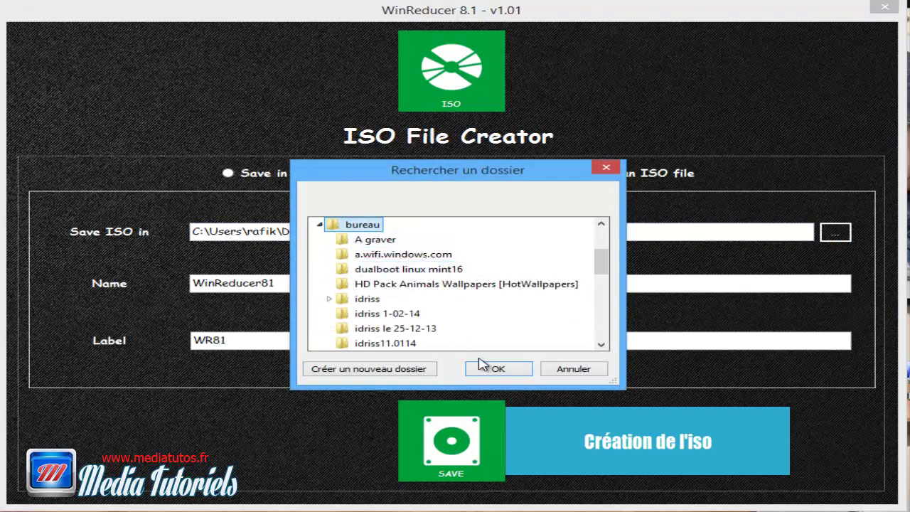
click(498, 370)
click(463, 449)
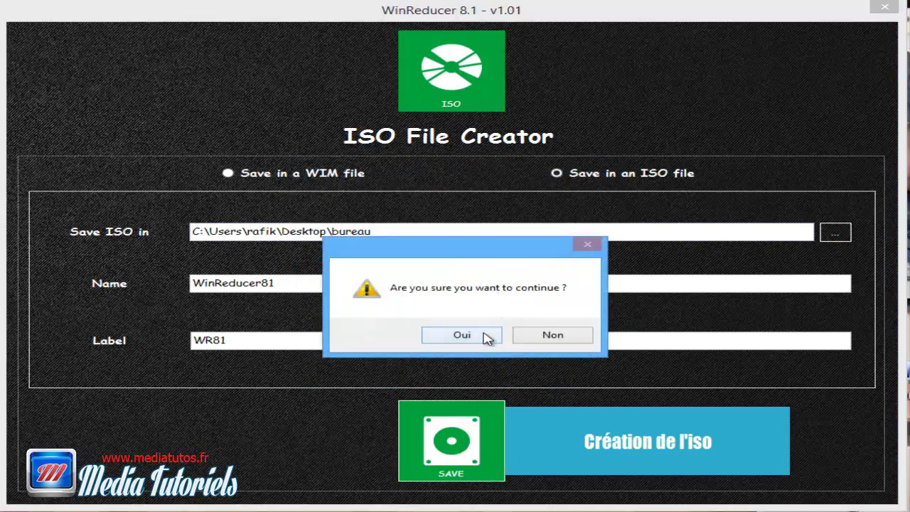
click(535, 339)
click(301, 282)
Step: Rename the ISO from WinReducer81 to 'media win8.1', save it and confirm creation
drag(301, 281, 178, 285)
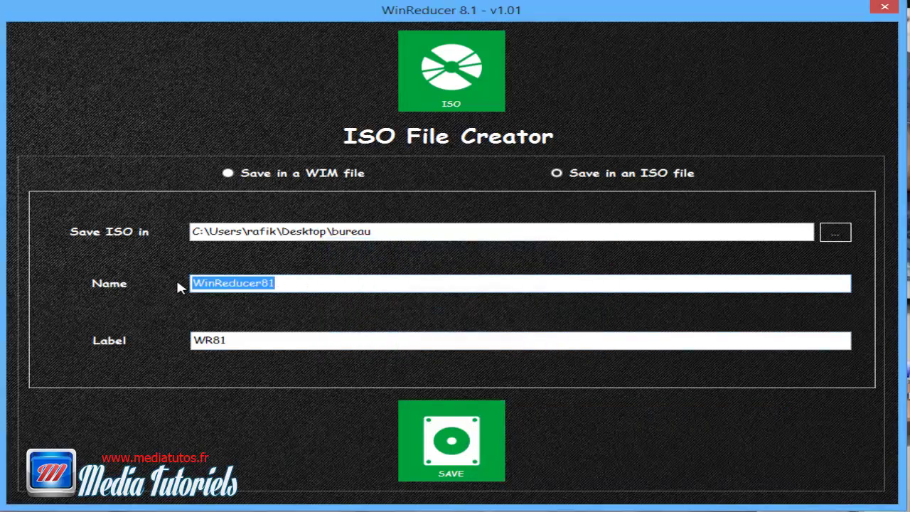
text(m)
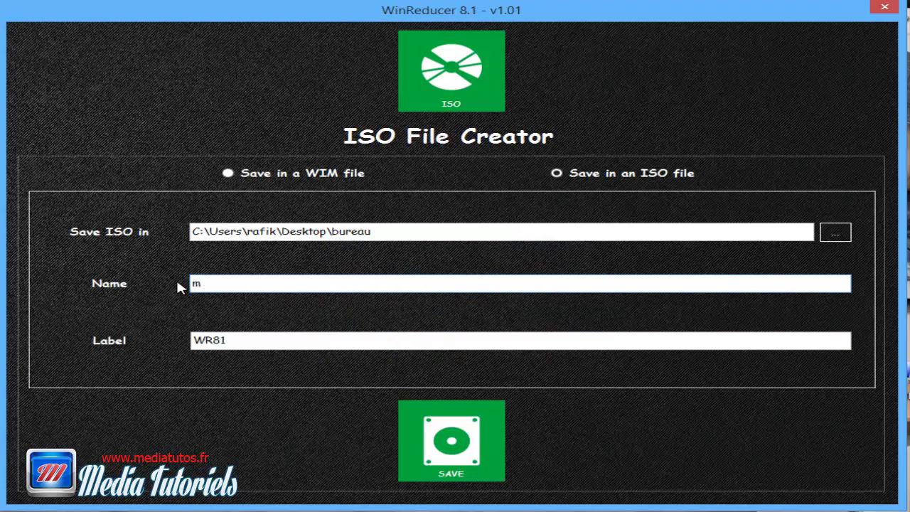
text(edia win8.1)
click(445, 438)
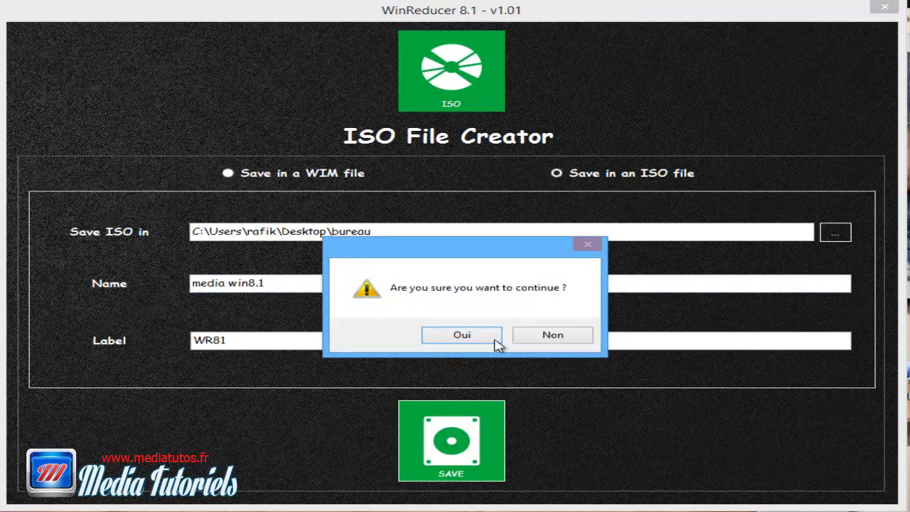
click(481, 338)
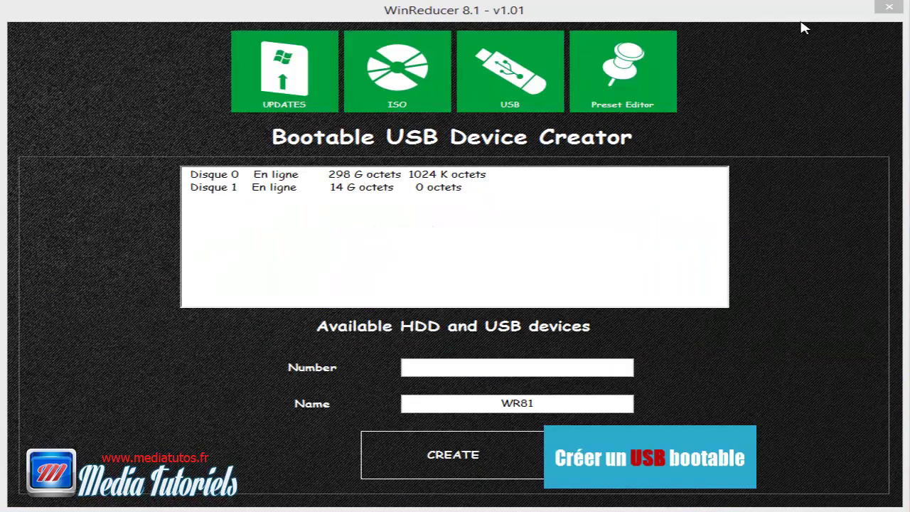
Step: Reload the USB creator, select the Disque 1 entry and its Number field, then return to the ISO File Creator
key(Tab)
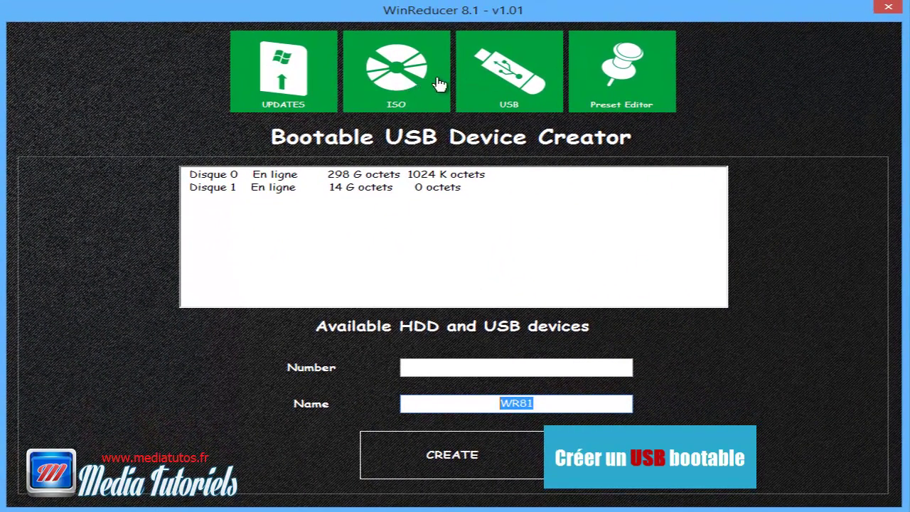
click(489, 89)
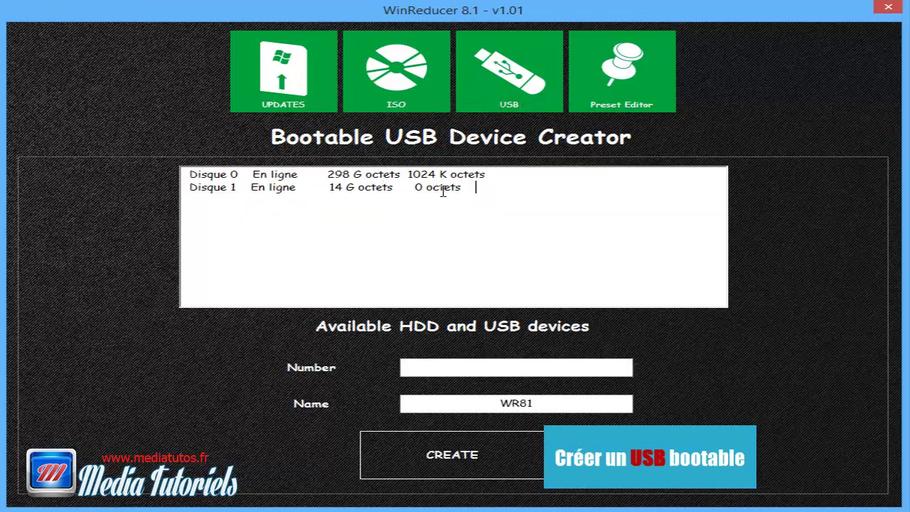
drag(476, 189, 210, 192)
click(456, 364)
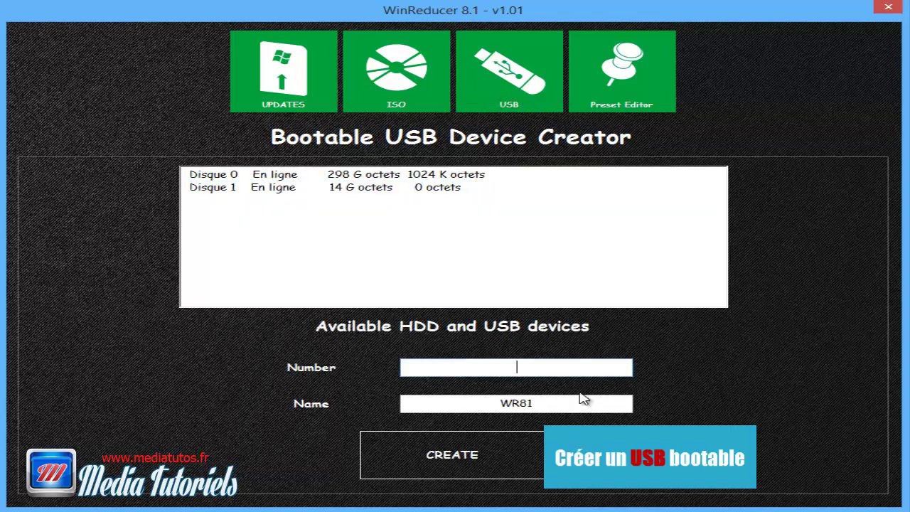
drag(235, 187, 163, 187)
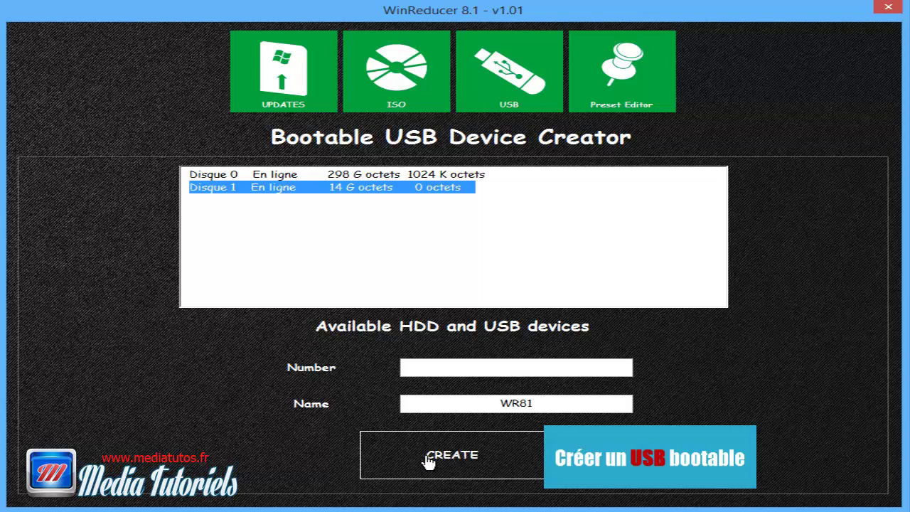
click(396, 72)
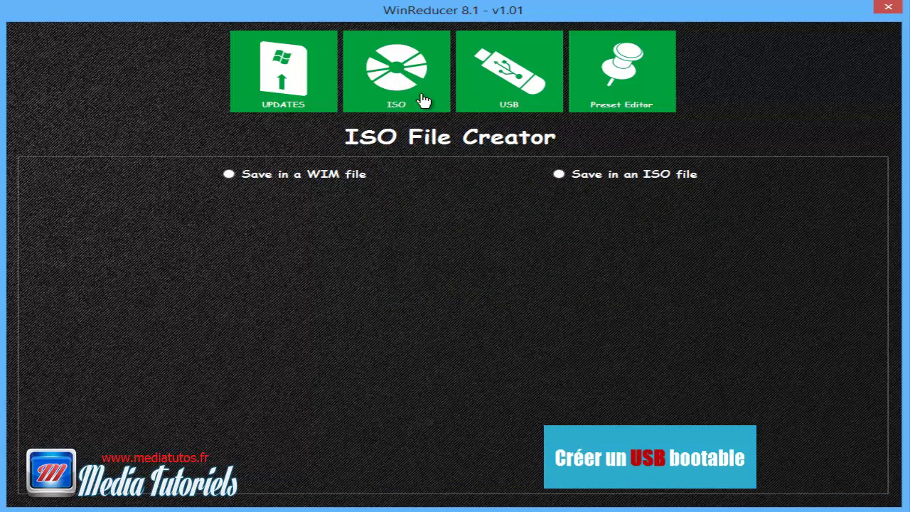
Step: Pick Save in an ISO file, view the Updates downloader, then return to the USB creator listing Disque 0 and 1
click(559, 175)
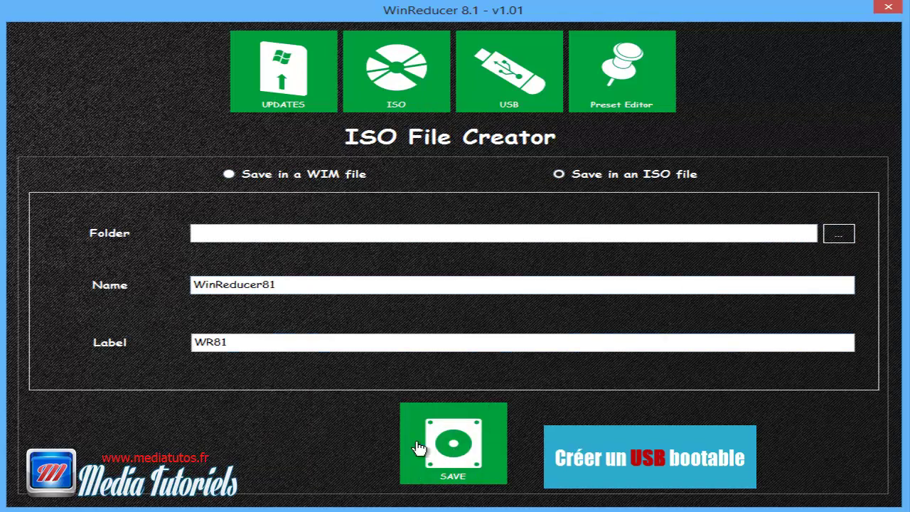
click(299, 88)
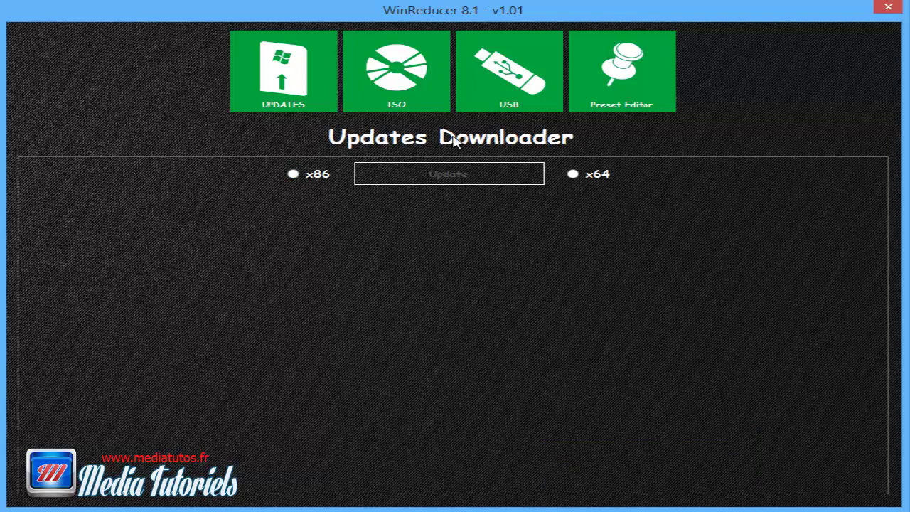
click(486, 80)
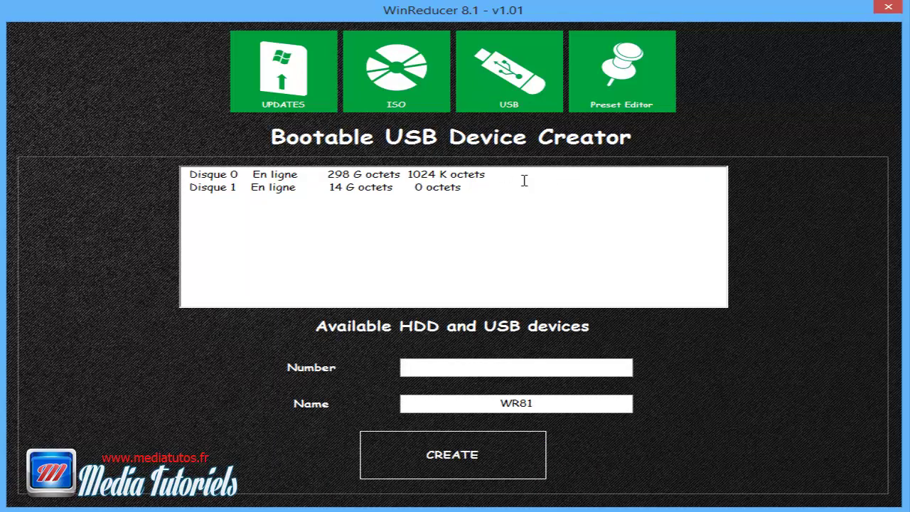
Step: Close the WinReducer tools window, reopen it from the Tools tile, and close it again
click(886, 8)
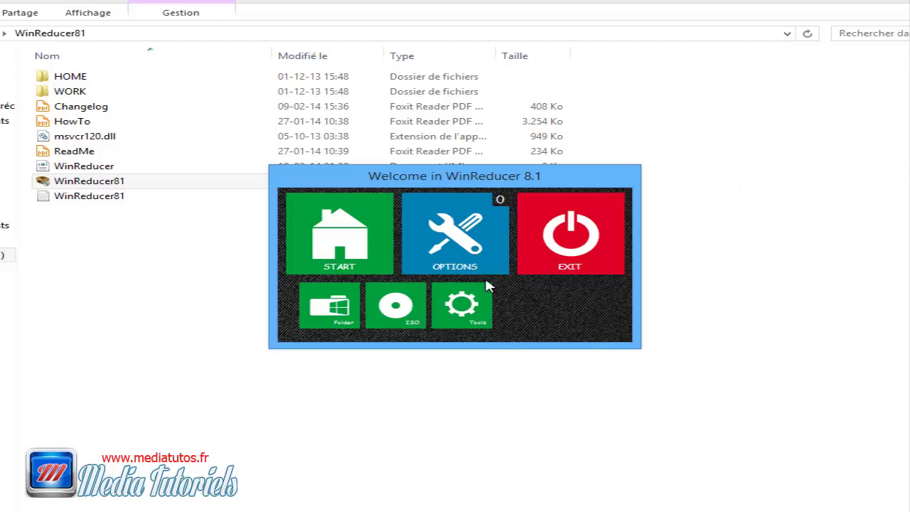
click(472, 313)
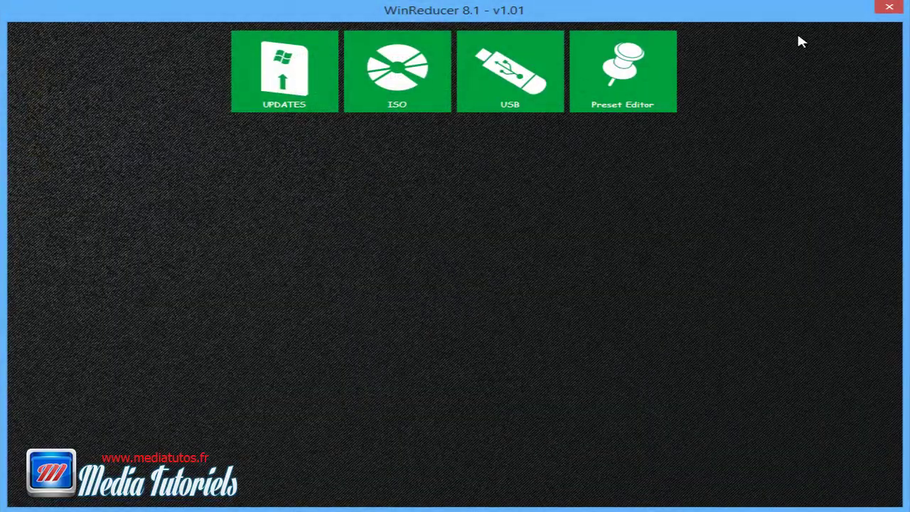
click(889, 8)
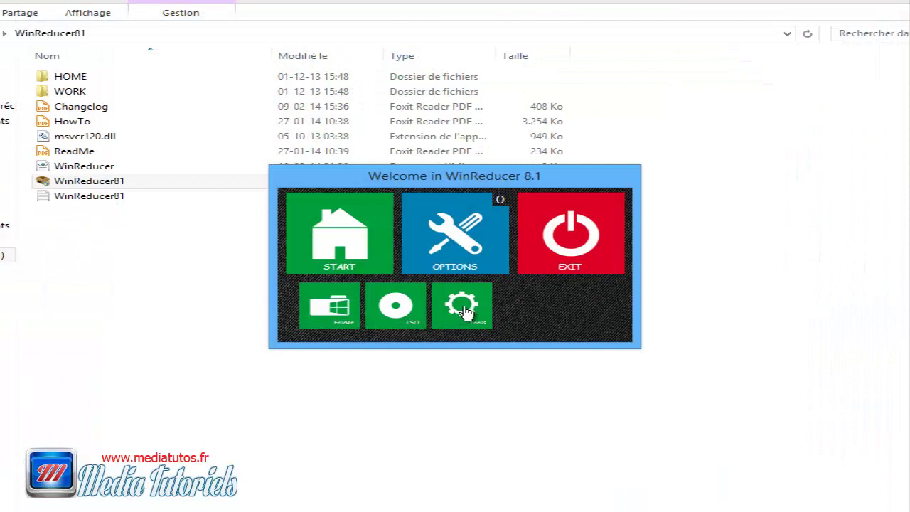